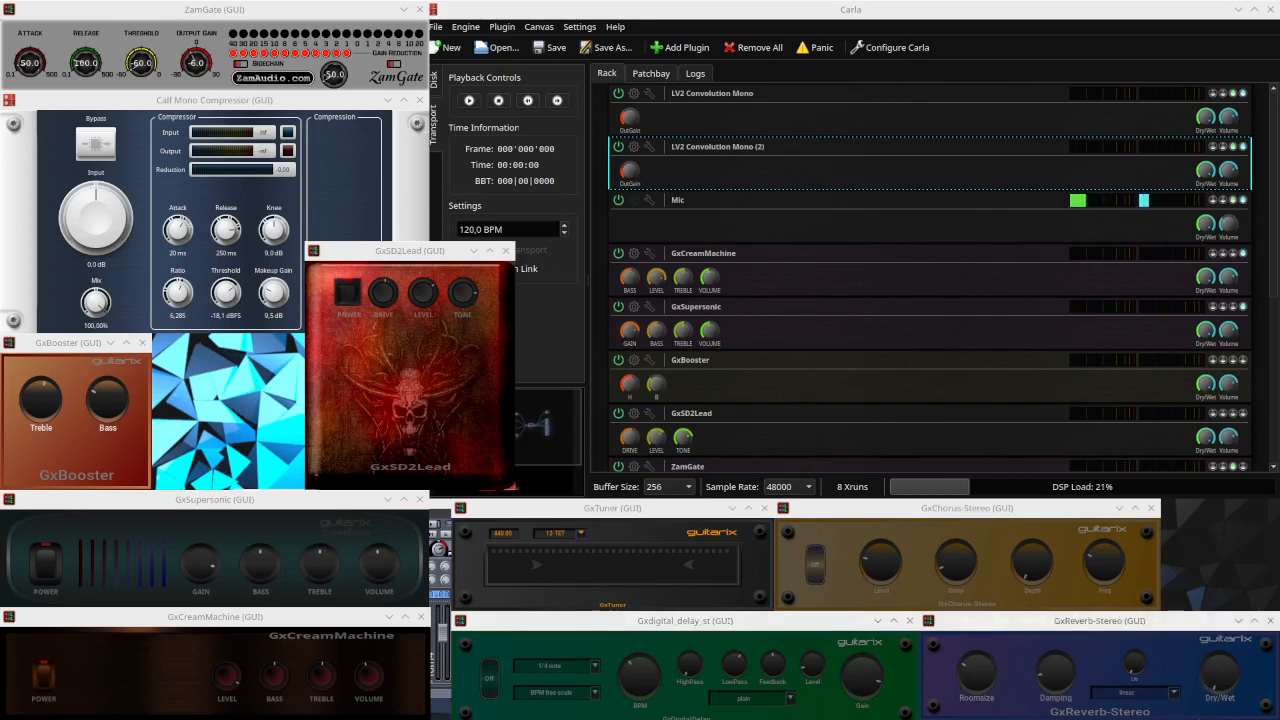
- Show the patchbay, reposition the system capture box, and move the GxTuner box closer to it
left_click(651, 73)
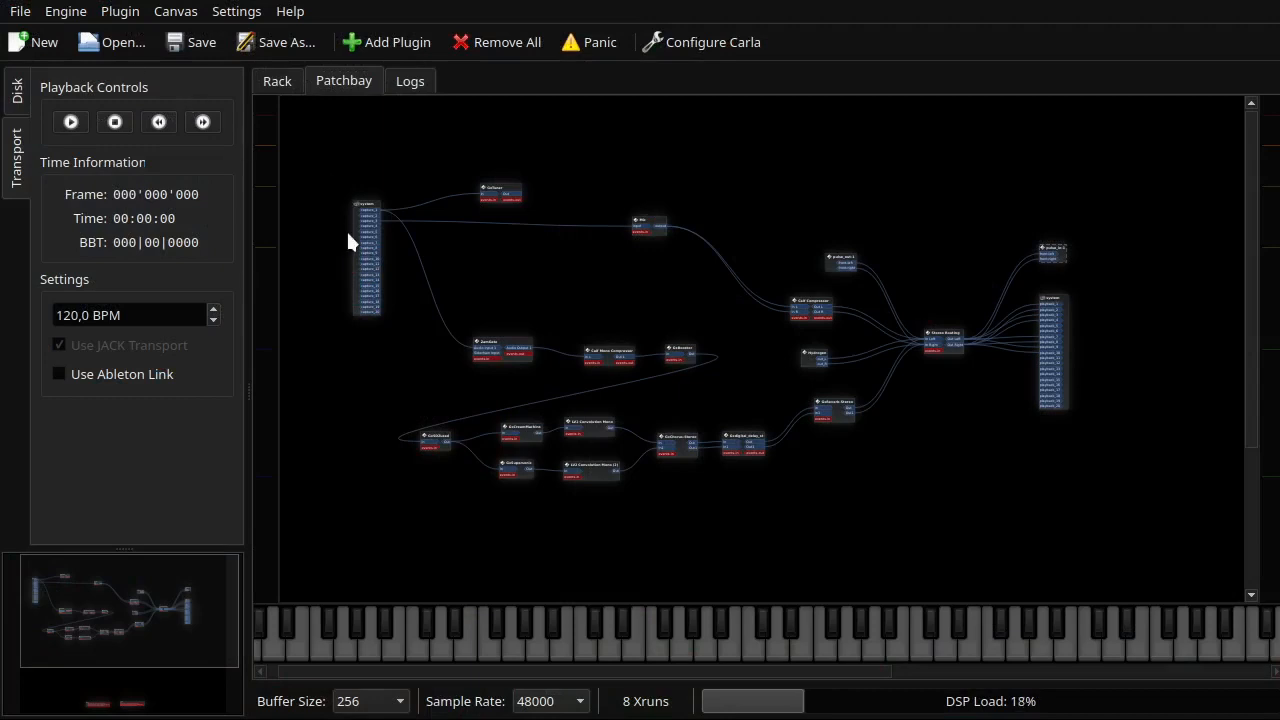
scroll(353, 159, "up", 8)
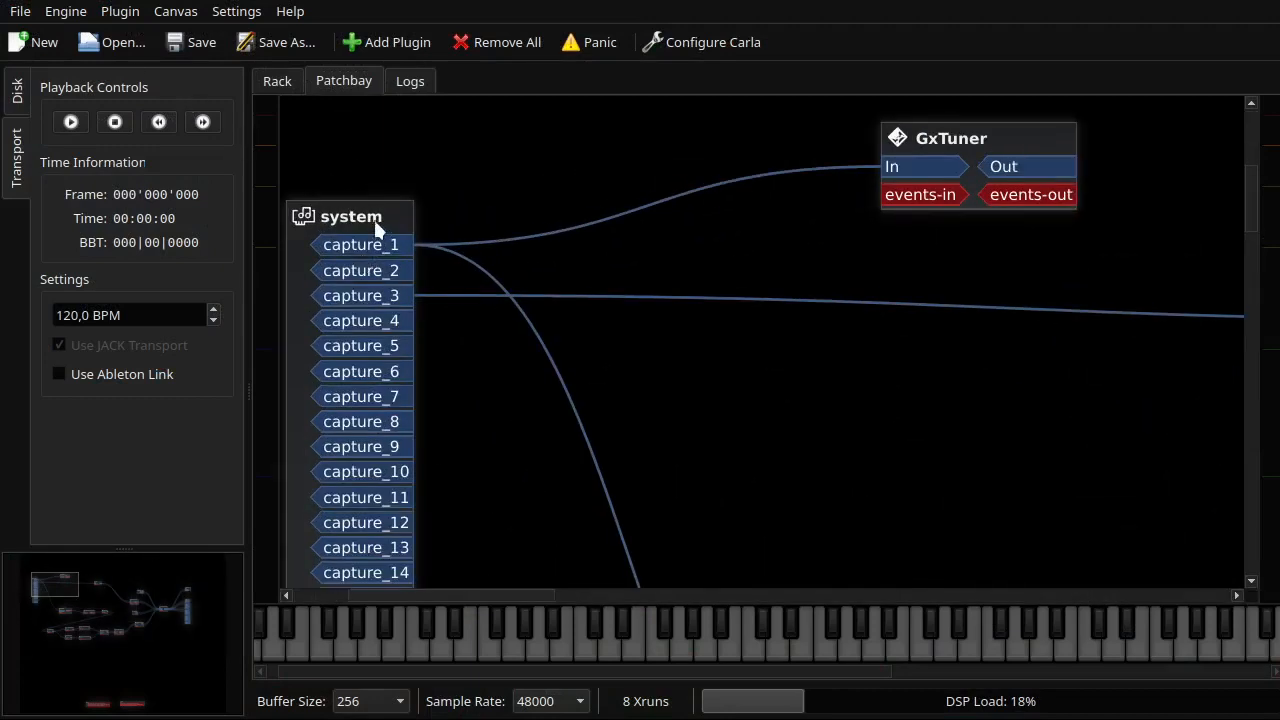
left_click_drag(389, 214, 395, 170)
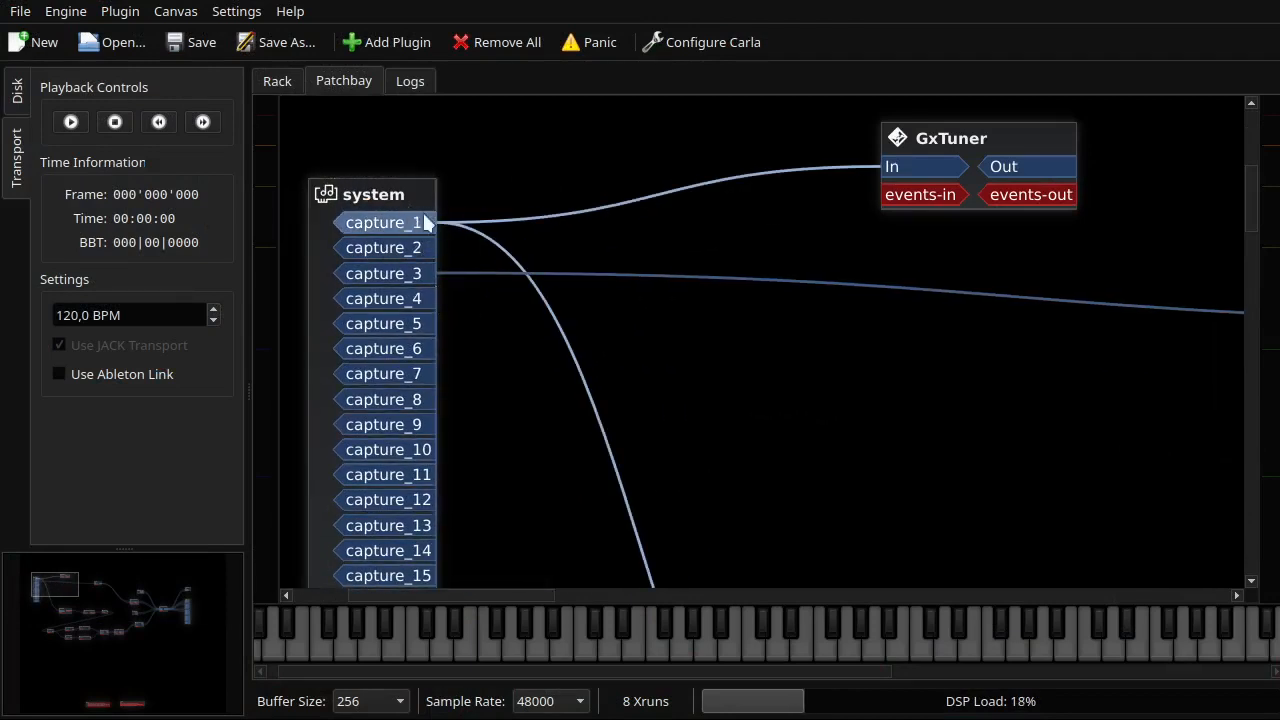
left_click_drag(960, 140, 735, 130)
- Trace the guitar signal from ZamGate through Calf Mono Compressor and GxSD2Lead to the GxCreamMachine and GxSupersonic amps
scroll(666, 376, "down", 5)
scroll(658, 418, "up", 1)
scroll(655, 459, "down", 1)
scroll(672, 520, "up", 4)
scroll(640, 580, "down", 1)
scroll(908, 386, "down", 1)
scroll(908, 386, "down", 3)
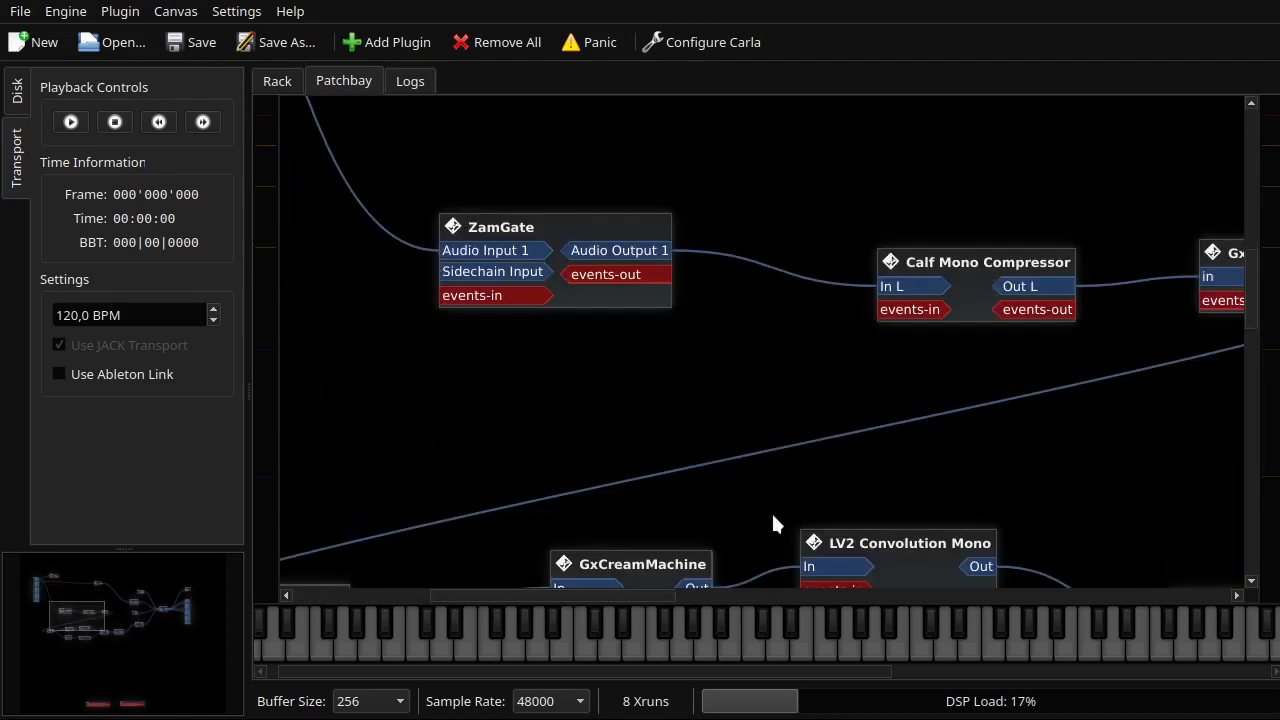
left_click_drag(686, 592, 594, 593)
scroll(608, 503, "down", 3)
left_click_drag(488, 596, 557, 632)
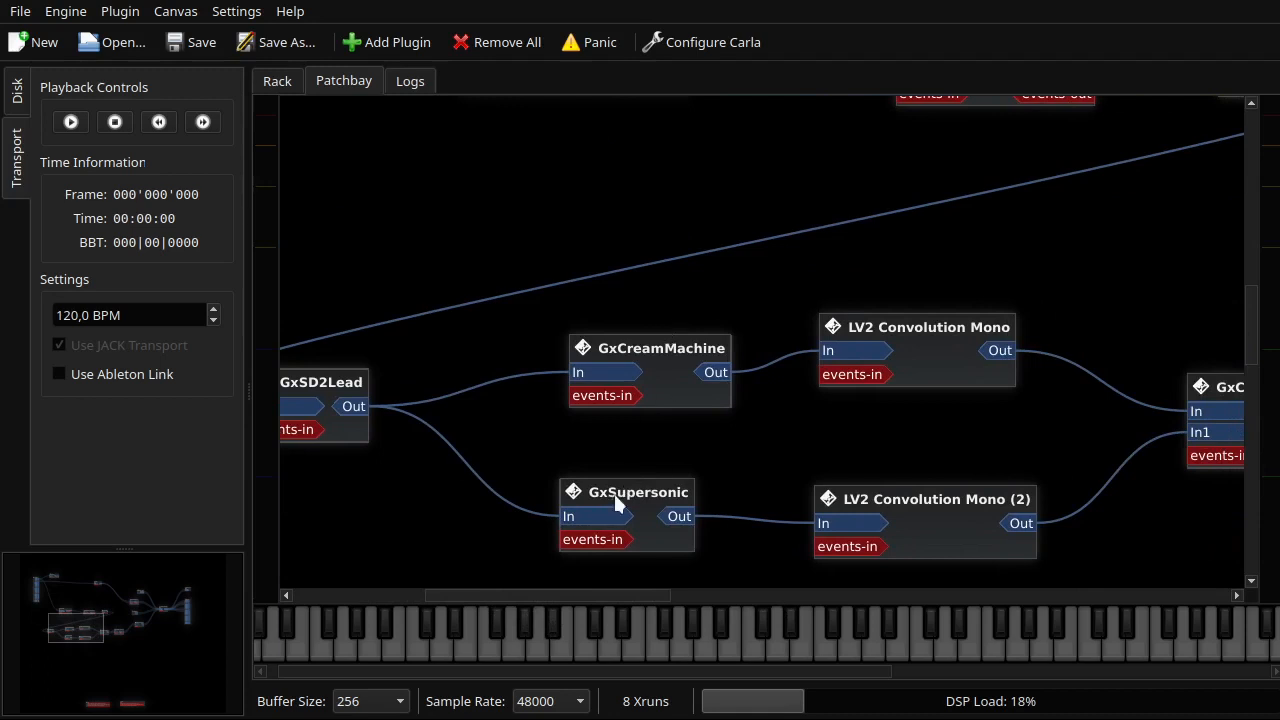
- Follow the signal from the two LV2 Convolution Mono plugins through chorus, delay and reverb to Stereo Routing and the playback ports
left_click_drag(526, 593, 588, 604)
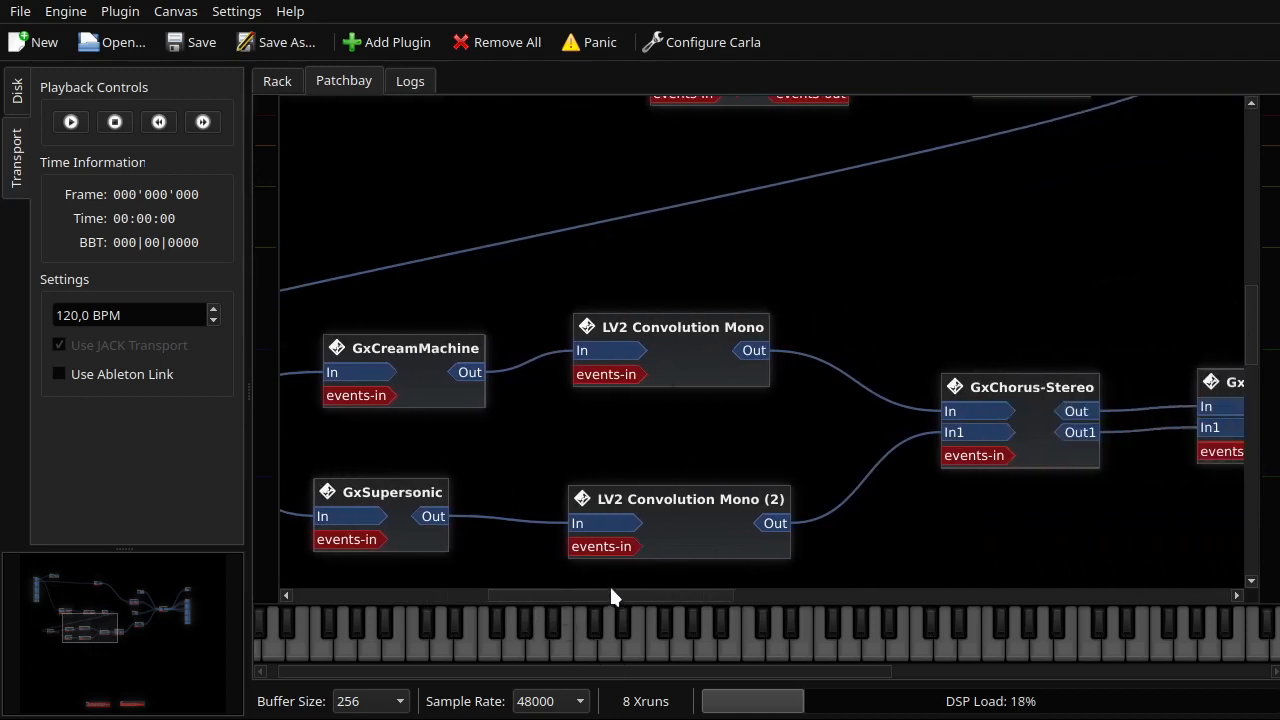
left_click_drag(621, 598, 712, 606)
left_click_drag(635, 605, 728, 624)
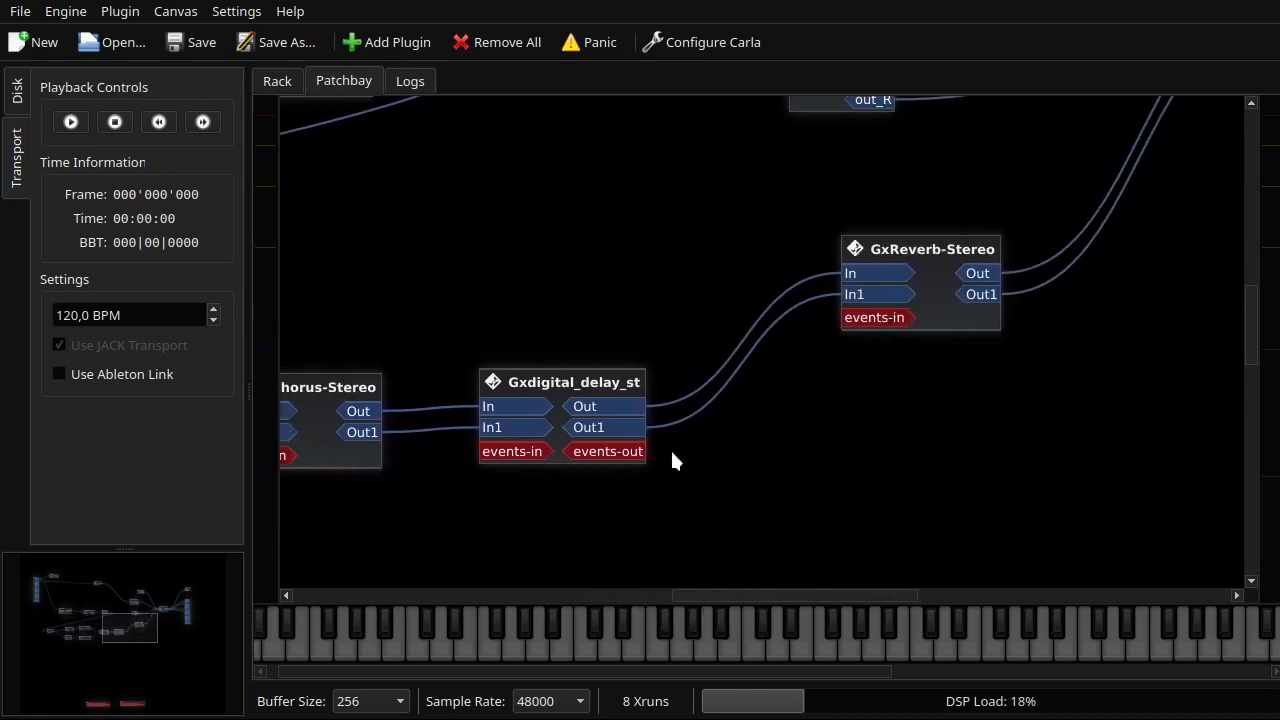
scroll(1047, 488, "up", 5)
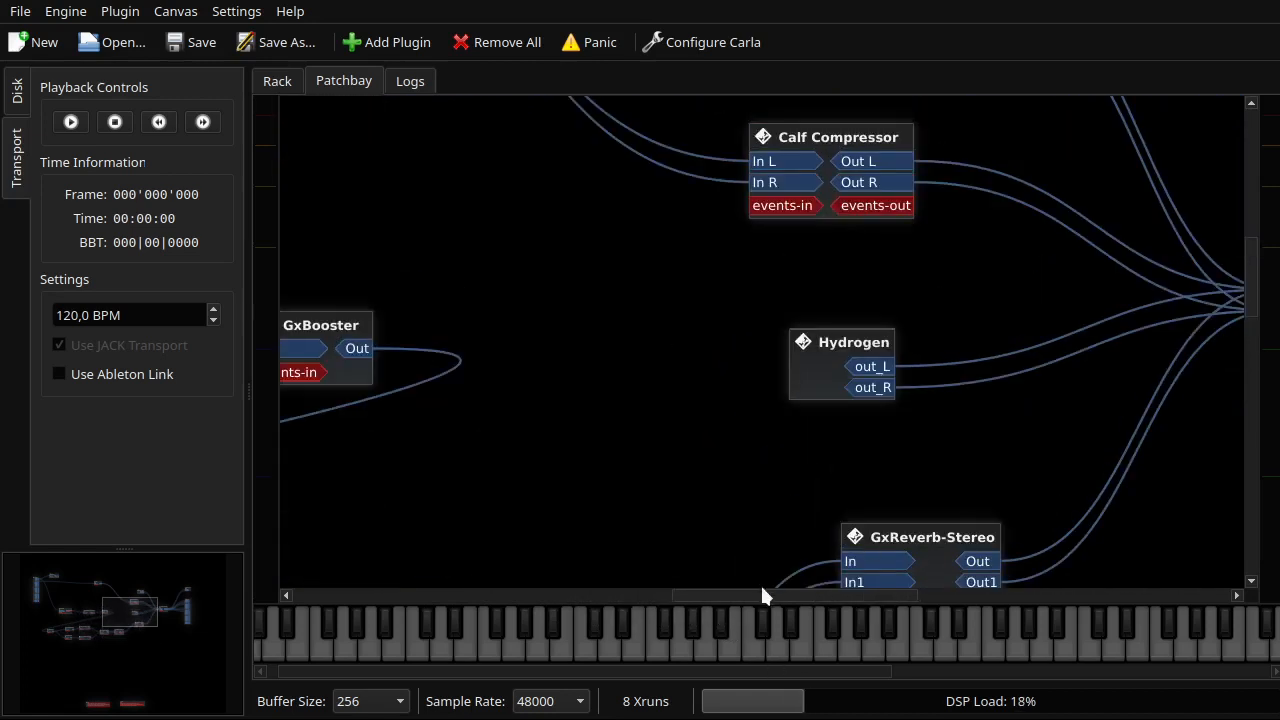
left_click_drag(748, 596, 857, 600)
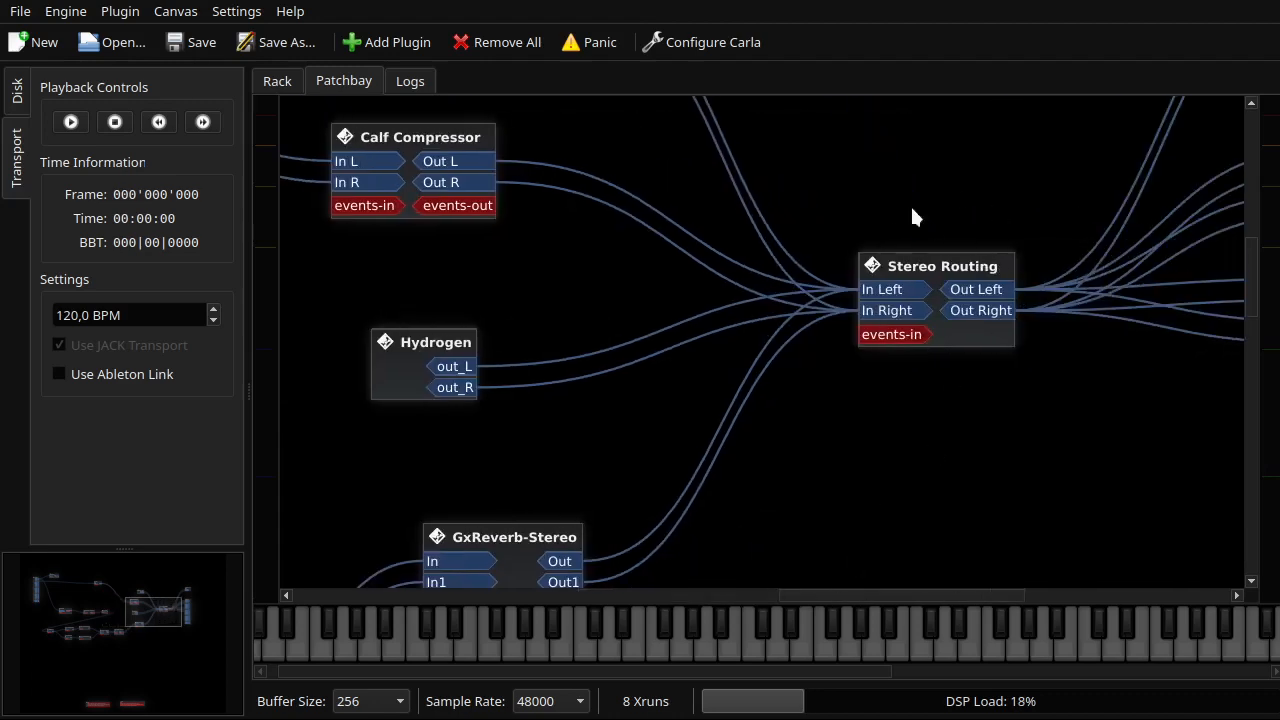
left_click_drag(800, 595, 812, 578)
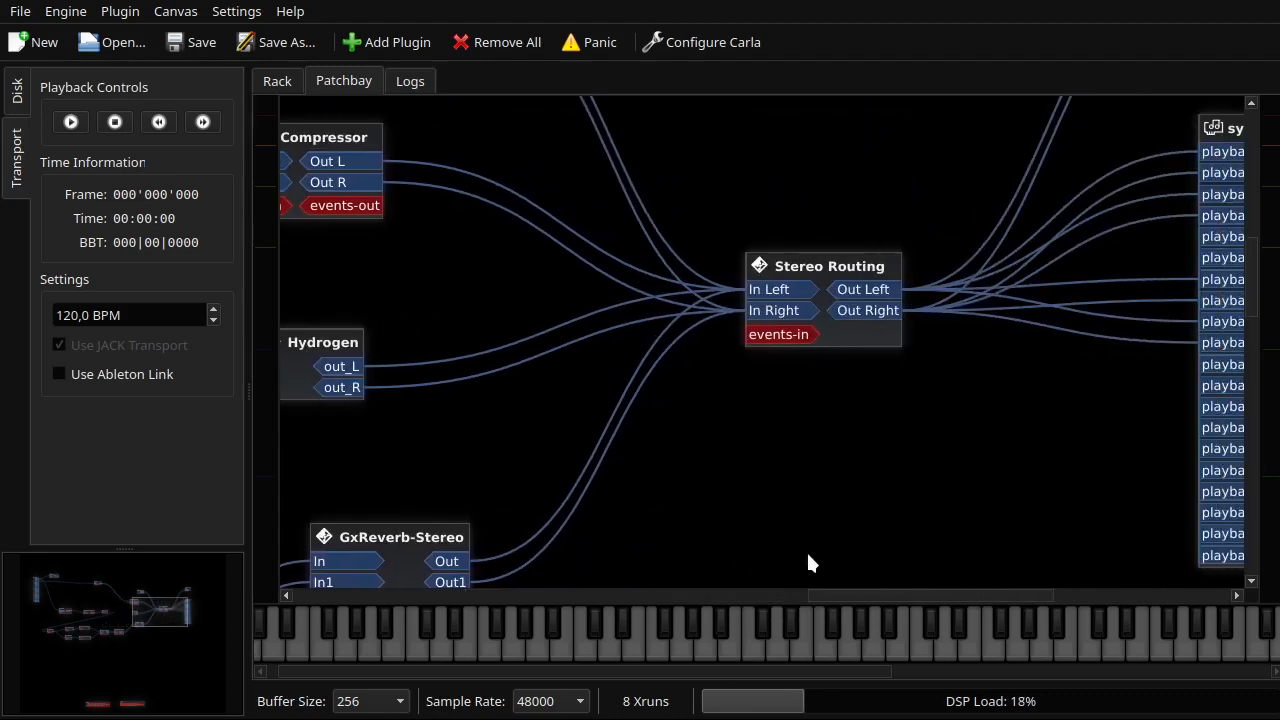
scroll(1078, 447, "down", 5, "ctrl")
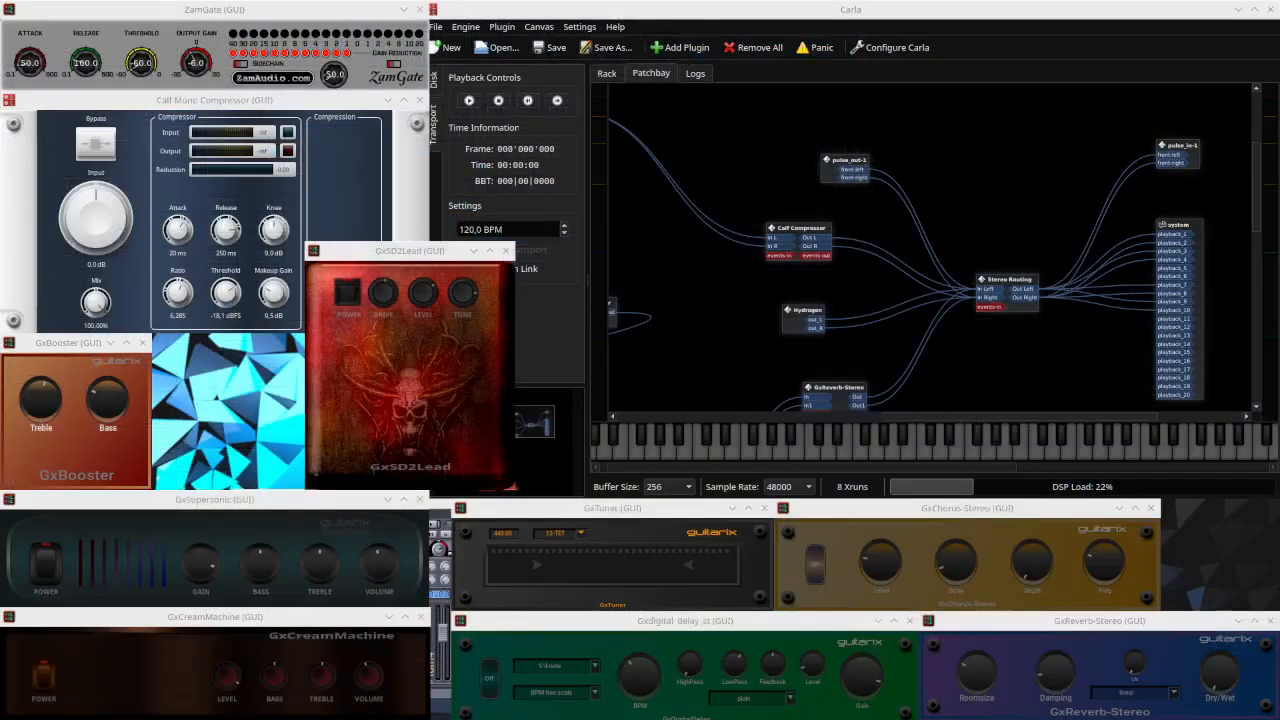
- Examine how Hydrogen feeds Stereo Routing and how the Mic plugin is connected in the patchbay
left_click(789, 313)
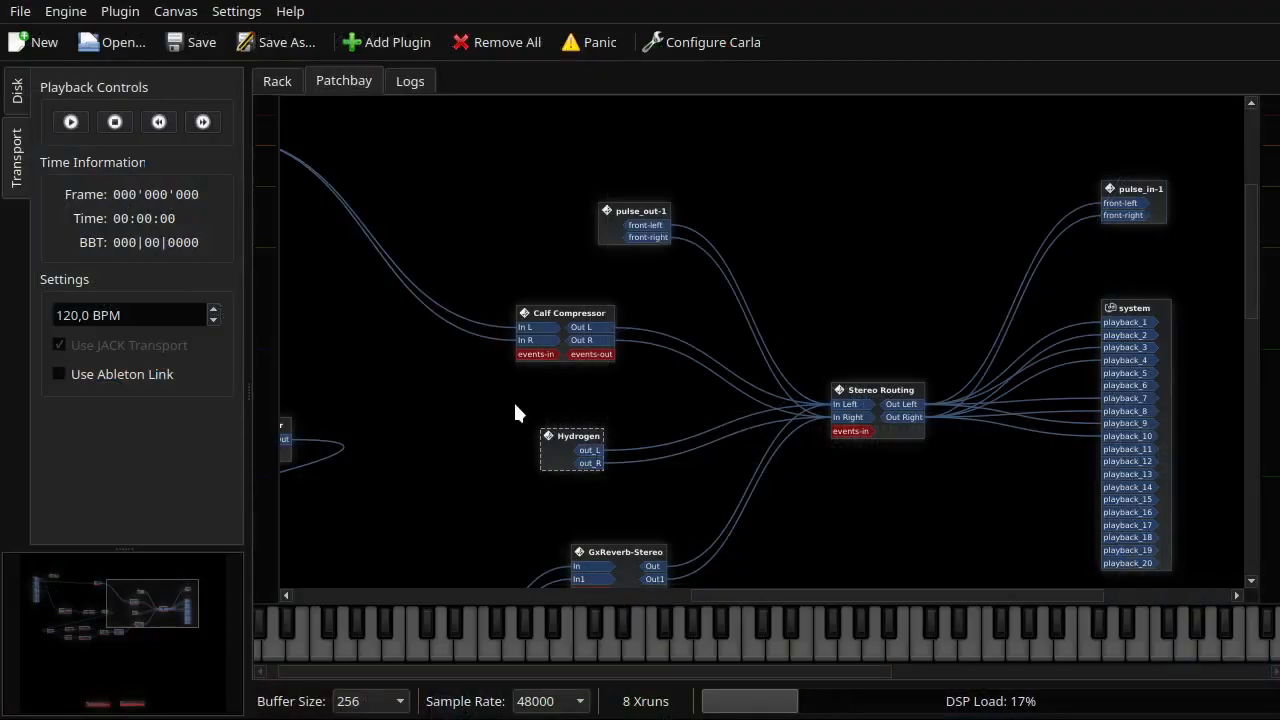
scroll(627, 466, "up", 2)
mouse_move(524, 450)
left_mouse_down()
mouse_move(522, 412)
mouse_move(522, 440)
left_mouse_up()
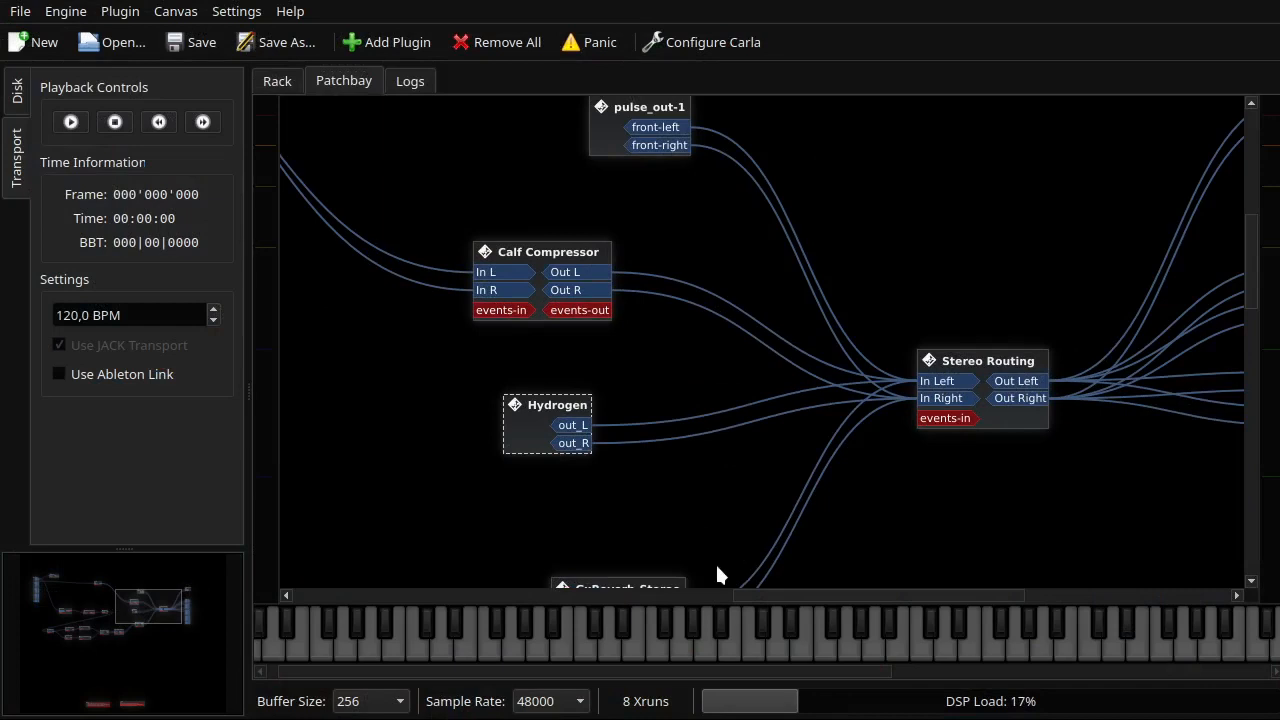
left_click_drag(838, 596, 439, 570)
scroll(706, 400, "up", 2)
left_click_drag(590, 595, 817, 573)
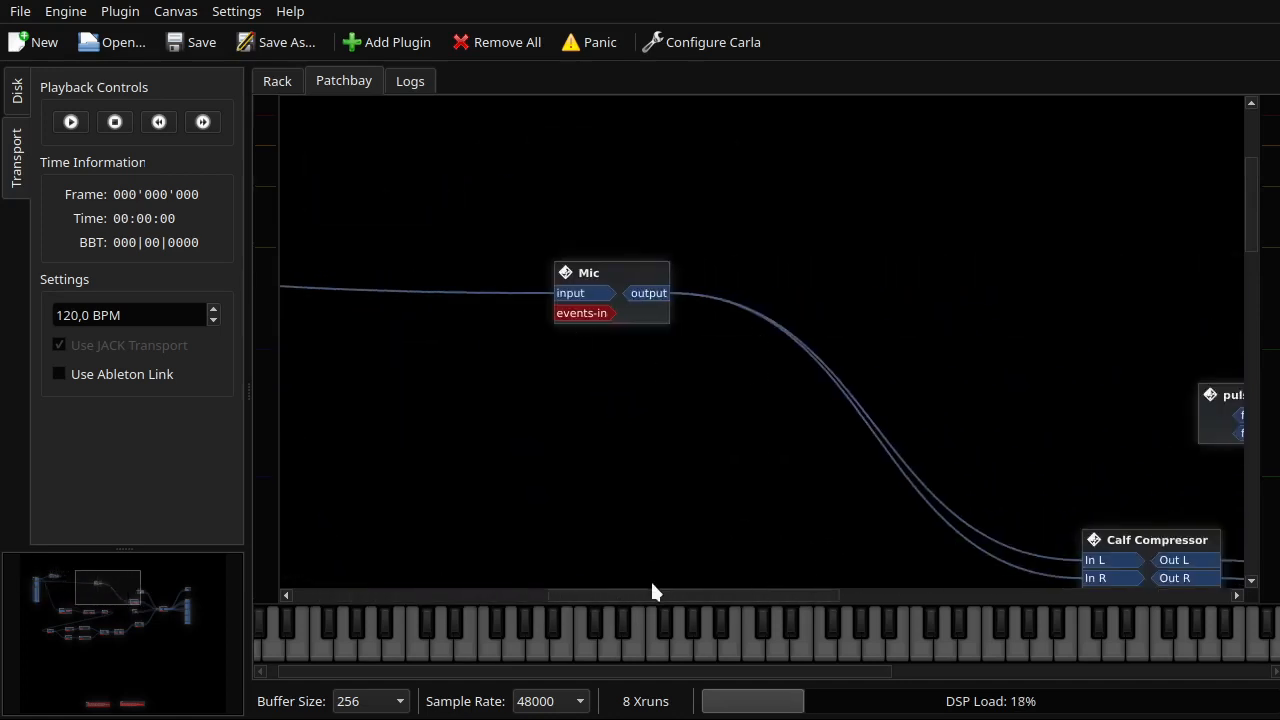
- Trace the Mic signal through Calf Compressor and Stereo Routing to the system playback ports and pulse_in-1
left_click_drag(651, 591, 685, 592)
left_click_drag(604, 588, 712, 592)
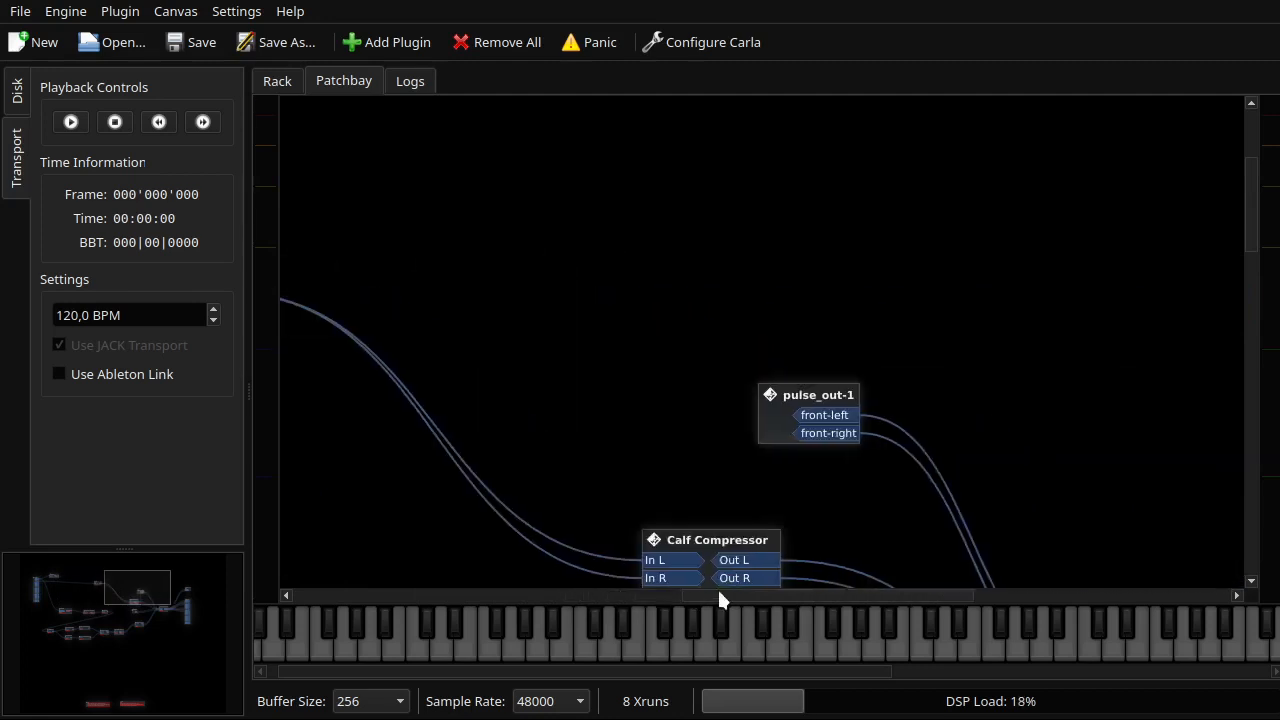
scroll(833, 519, "down", 1)
scroll(845, 530, "down", 3)
left_click_drag(857, 590, 965, 580)
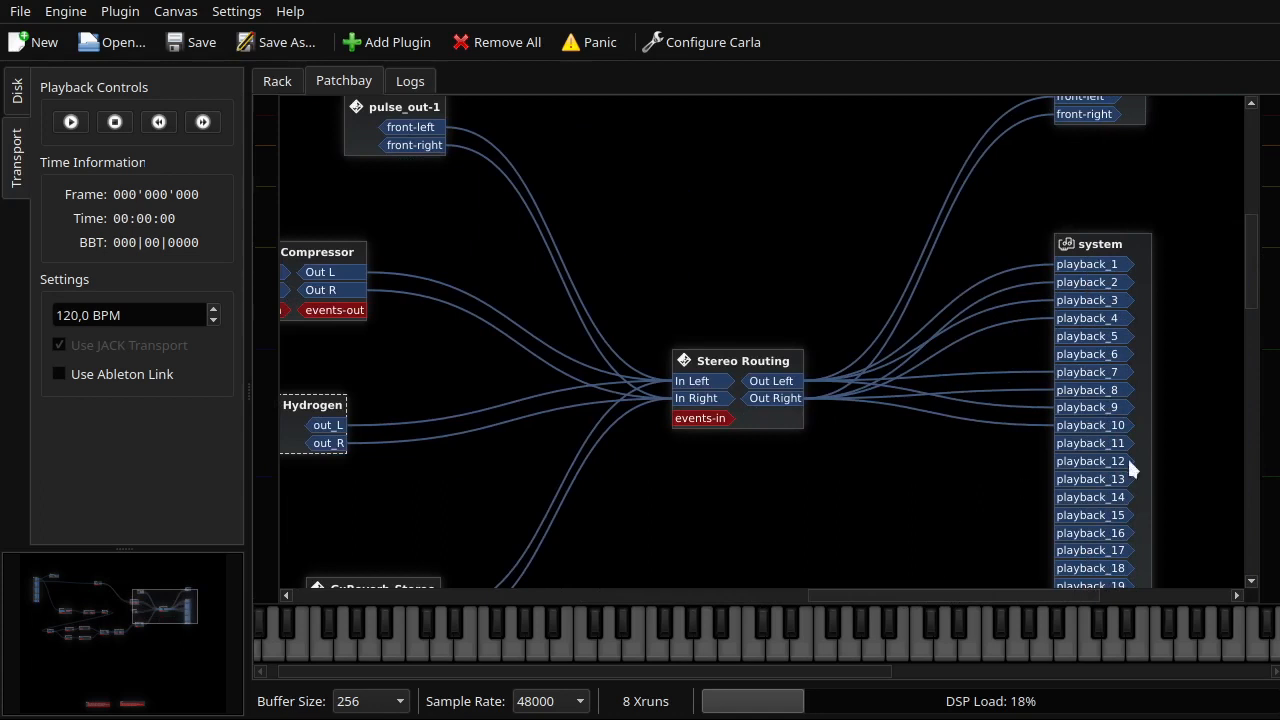
scroll(1243, 443, "up", 1)
left_click_drag(1129, 166, 1102, 157)
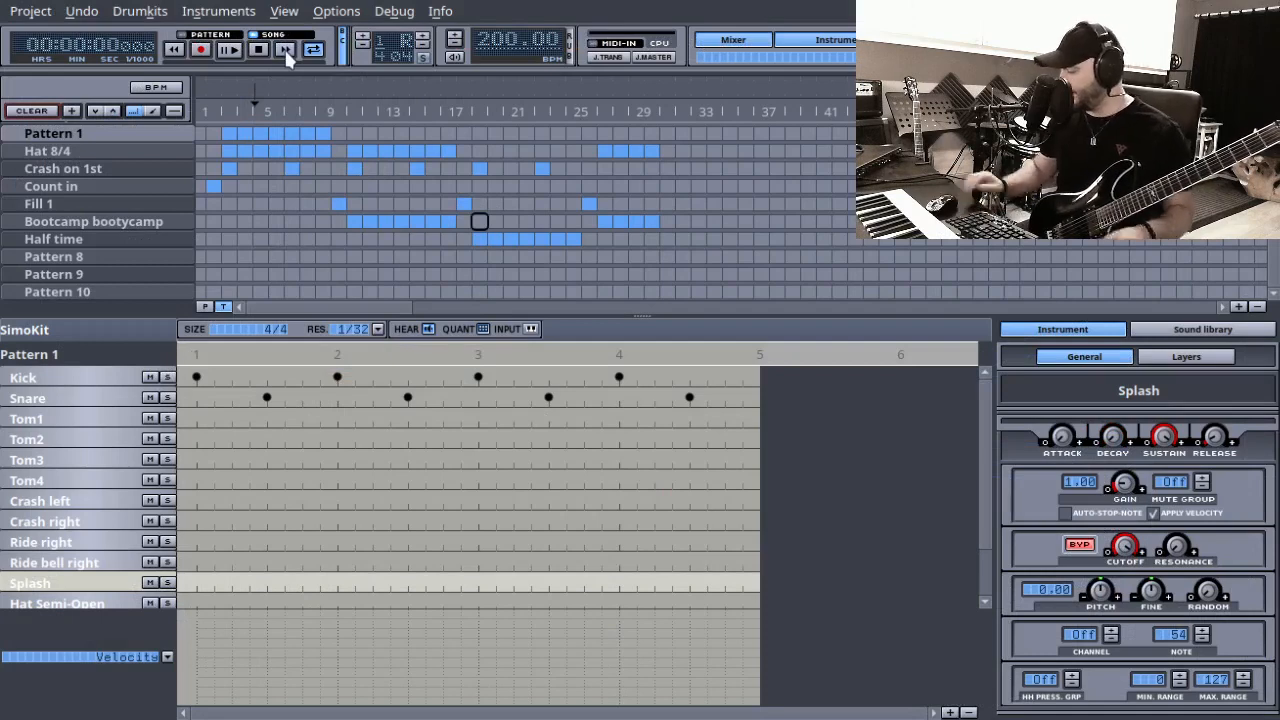
- Switch to Hydrogen, play the drum song from its beginning, and stop playback
left_click(259, 51)
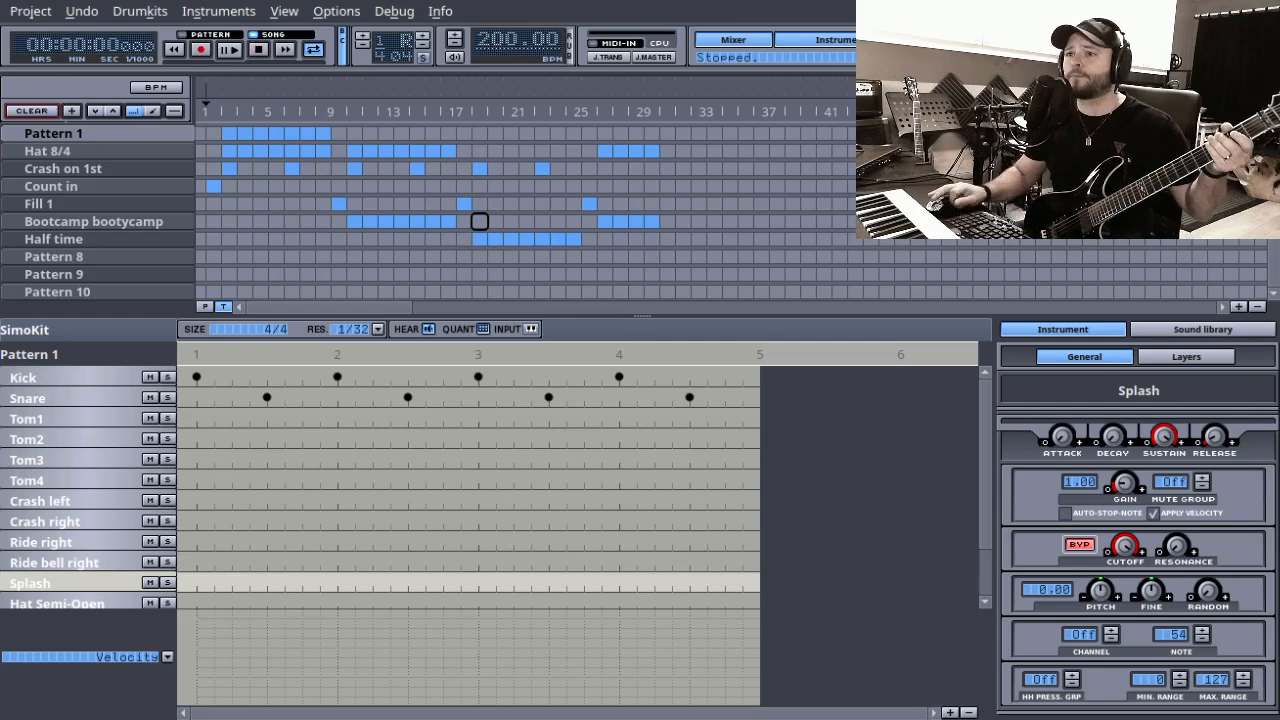
left_click(230, 50)
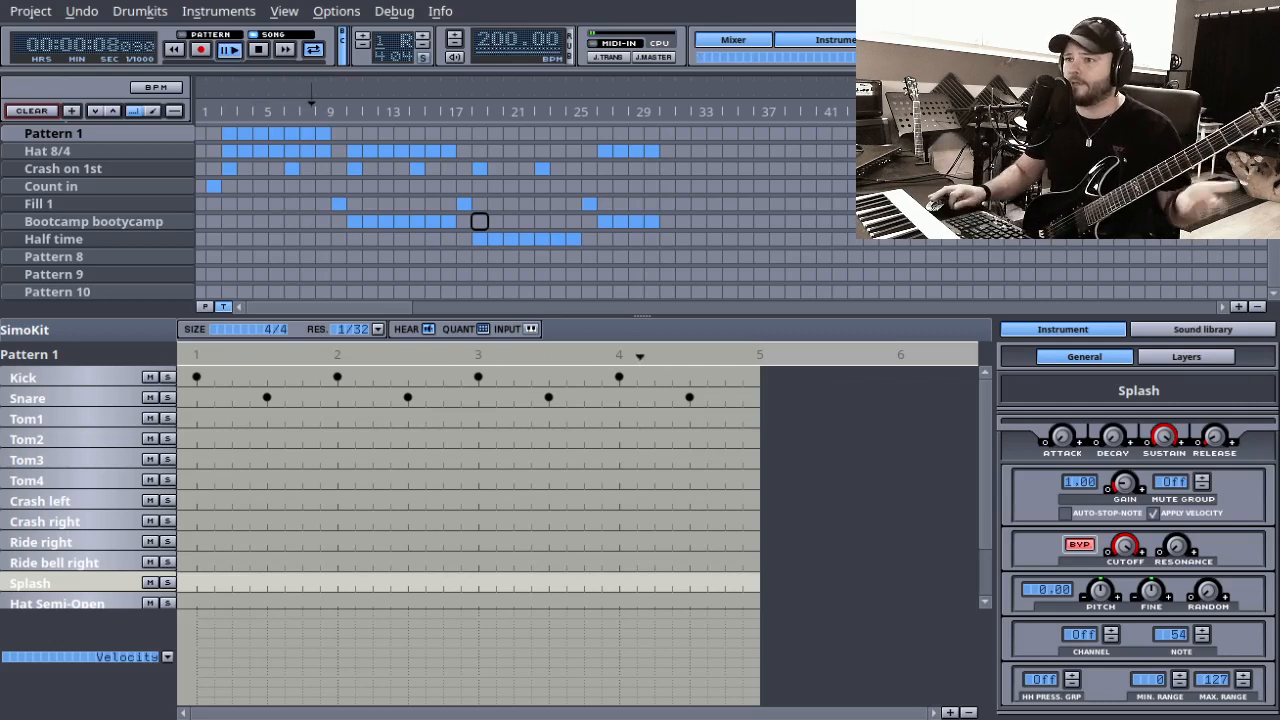
left_click(256, 56)
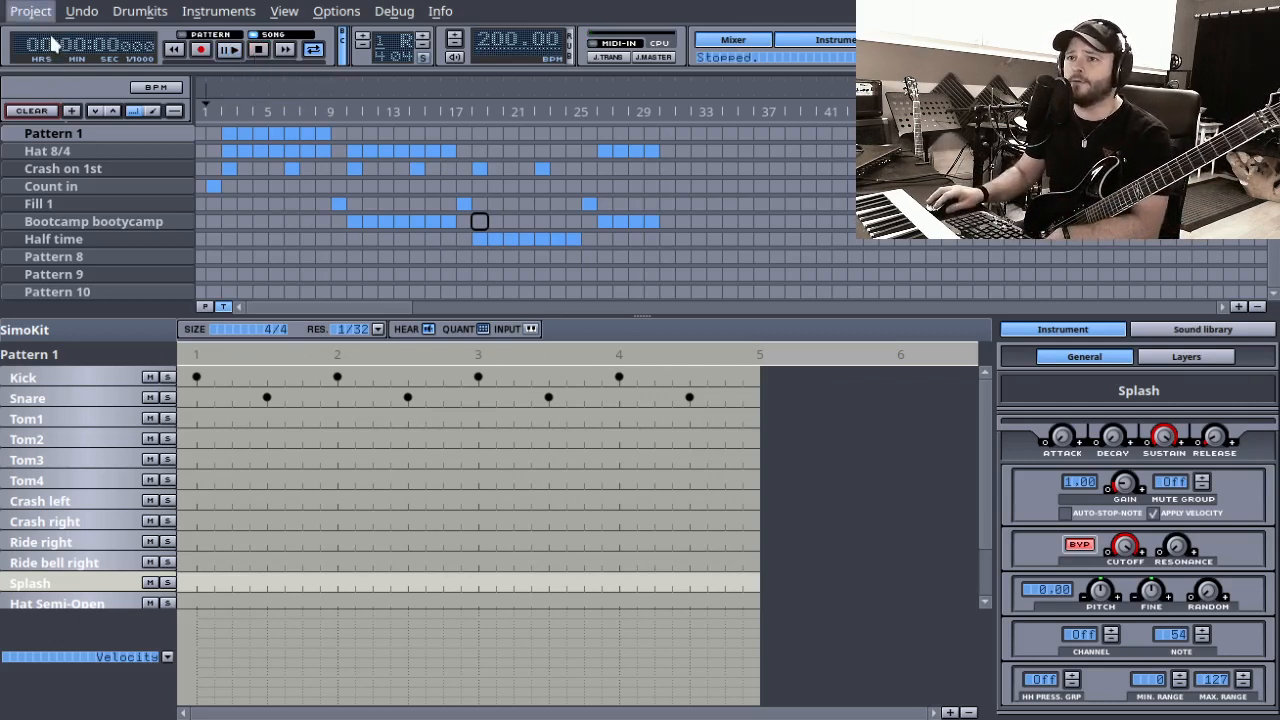
- Create a new empty song and audition the default kit's Kick and Stick sounds
left_click(667, 357)
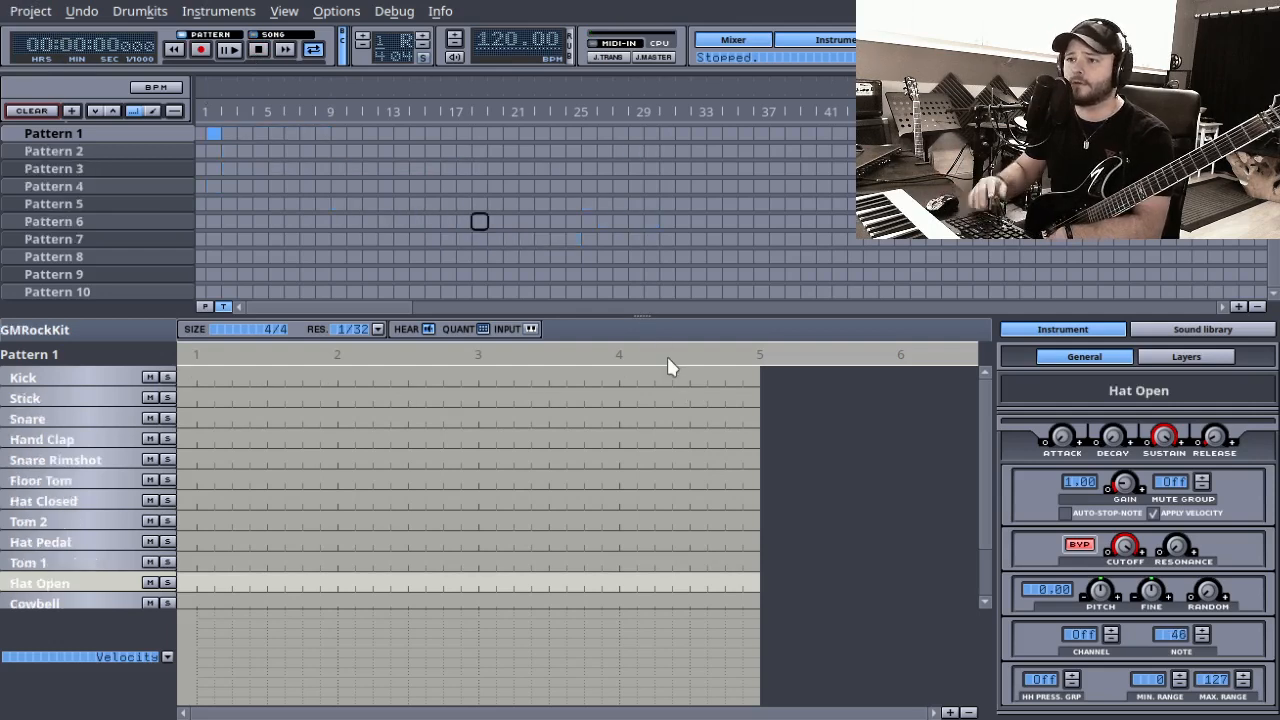
left_click(44, 372)
key("Down")
left_click(58, 373)
left_click(63, 394)
left_click(67, 375)
left_click(57, 398)
left_click(63, 375)
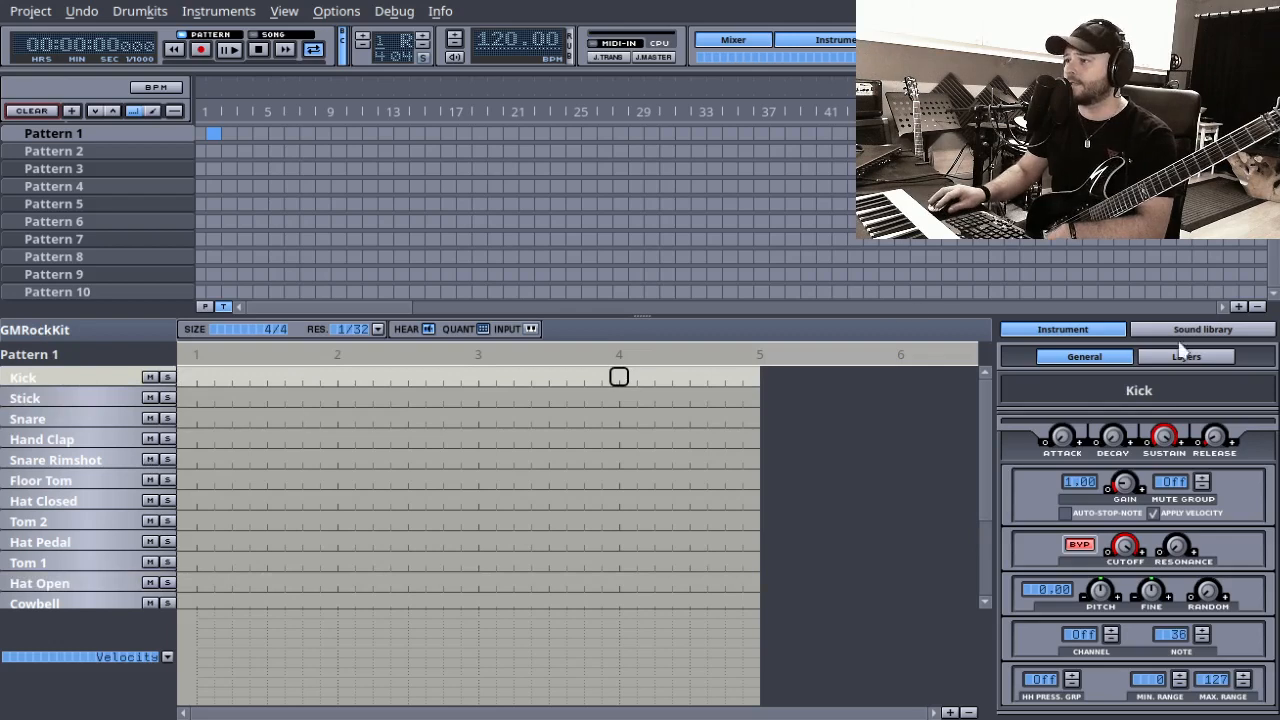
- Load the SimoKit user drumkit from the sound library and audition its Kick, Snare and Tom sounds
left_click(1215, 329)
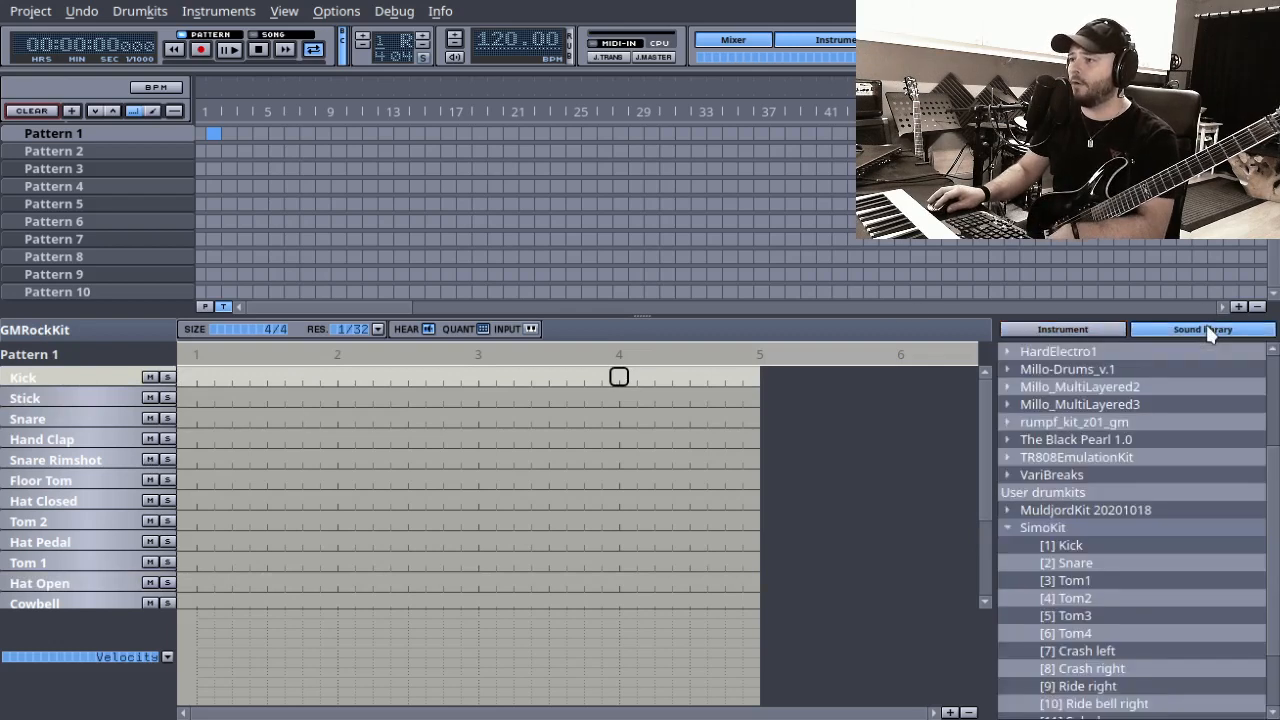
double_click(1046, 528)
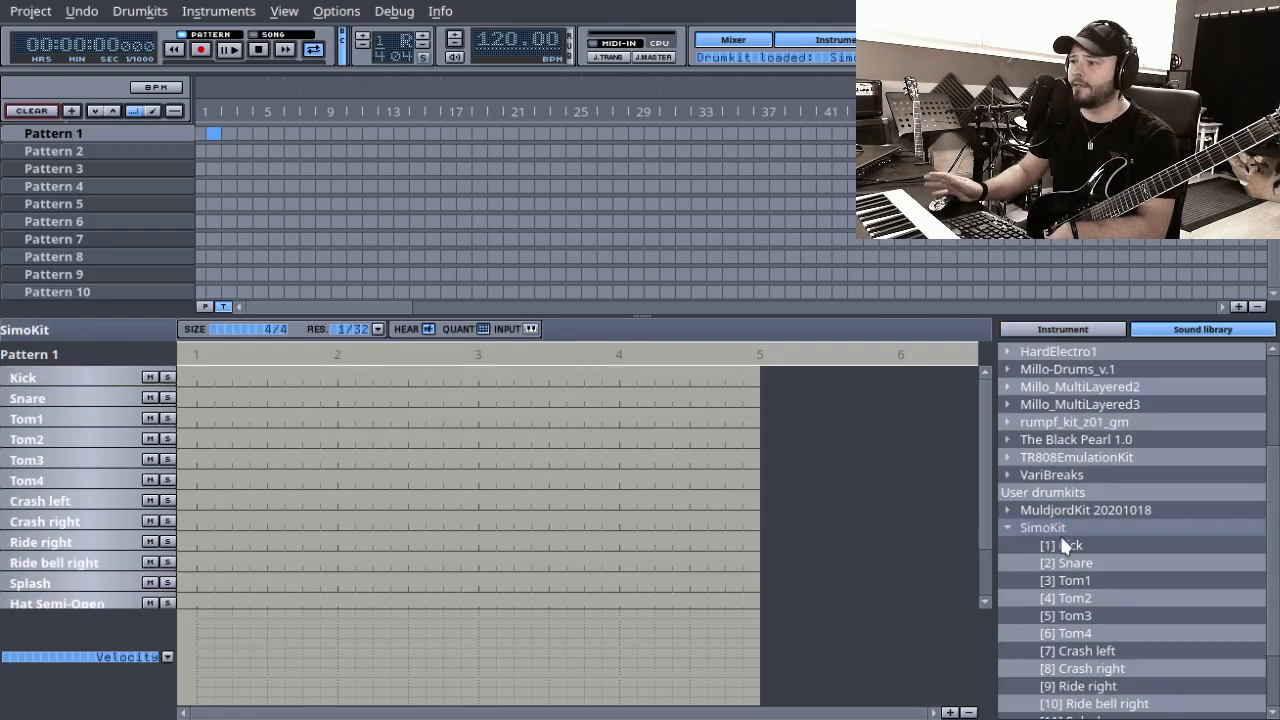
left_click(46, 375)
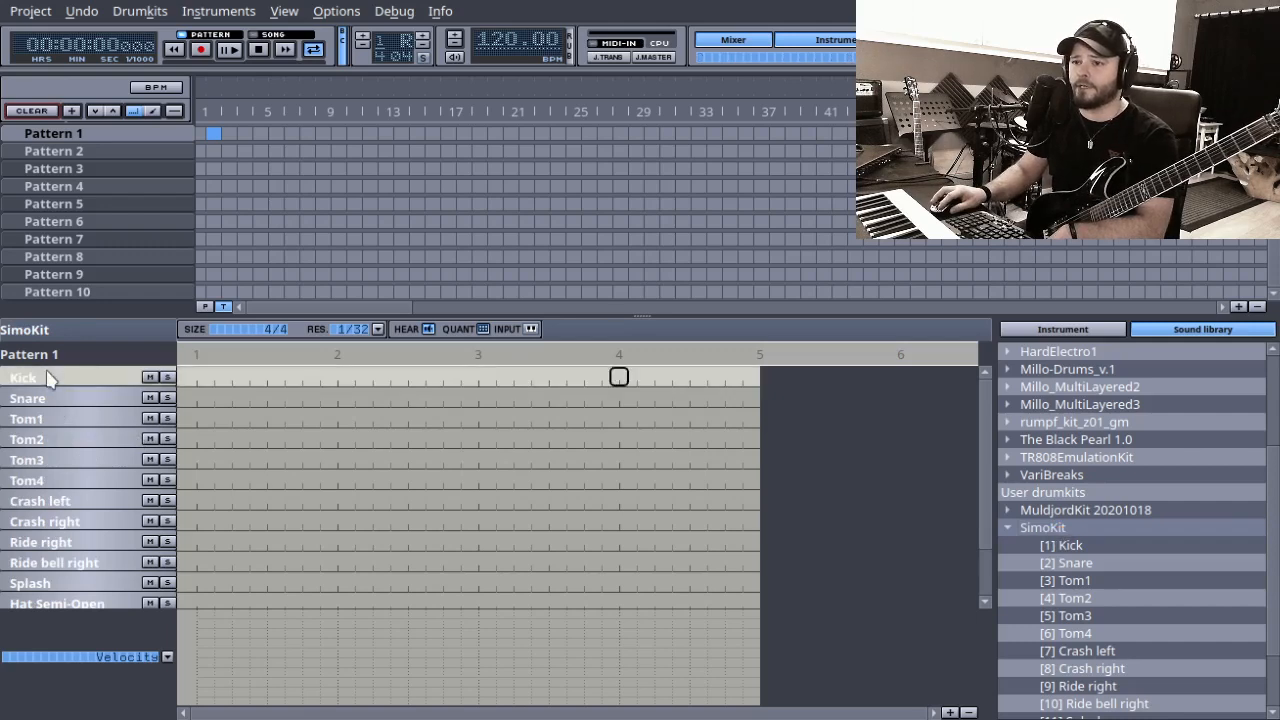
left_click(44, 398)
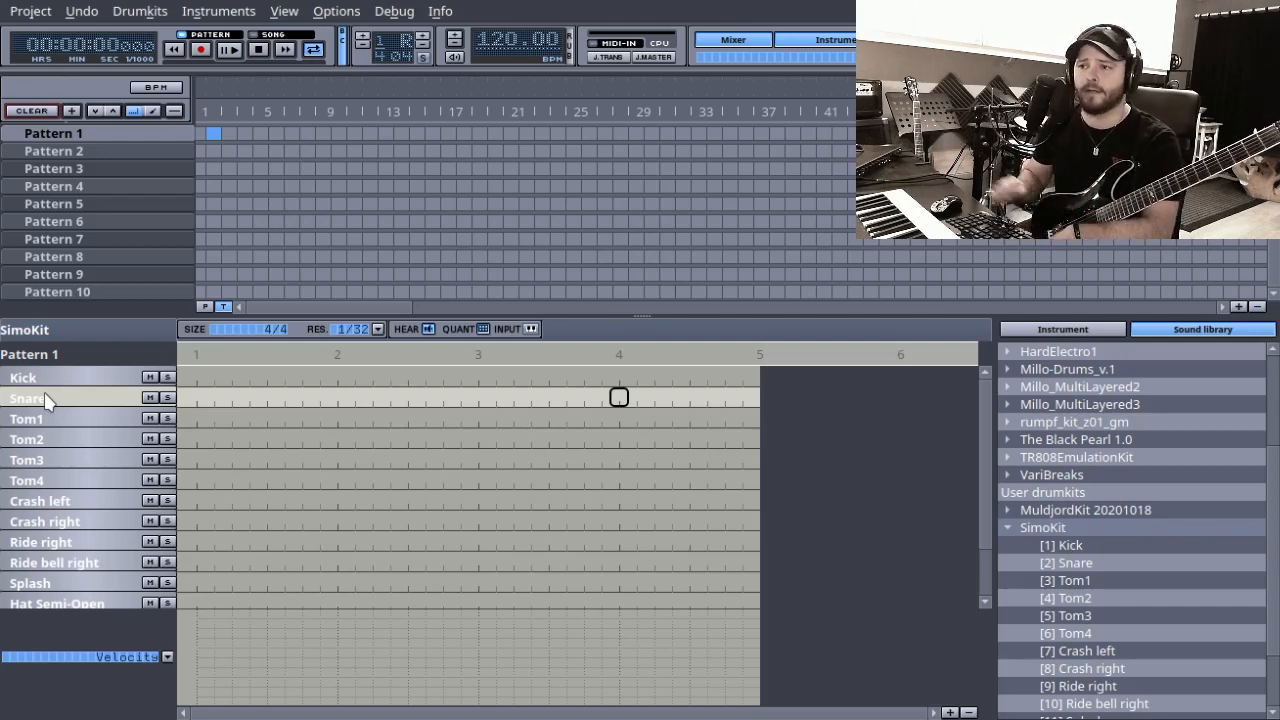
left_click(44, 419)
left_click(42, 439)
left_click(40, 459)
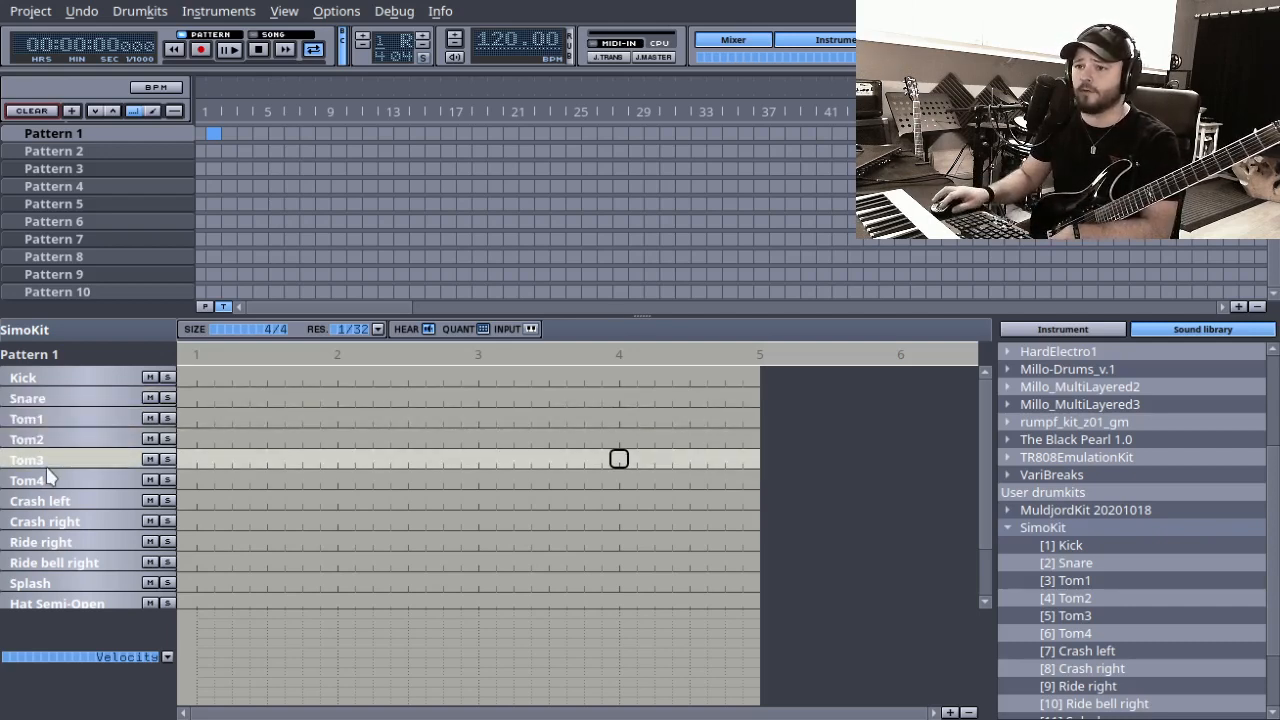
left_click(35, 481)
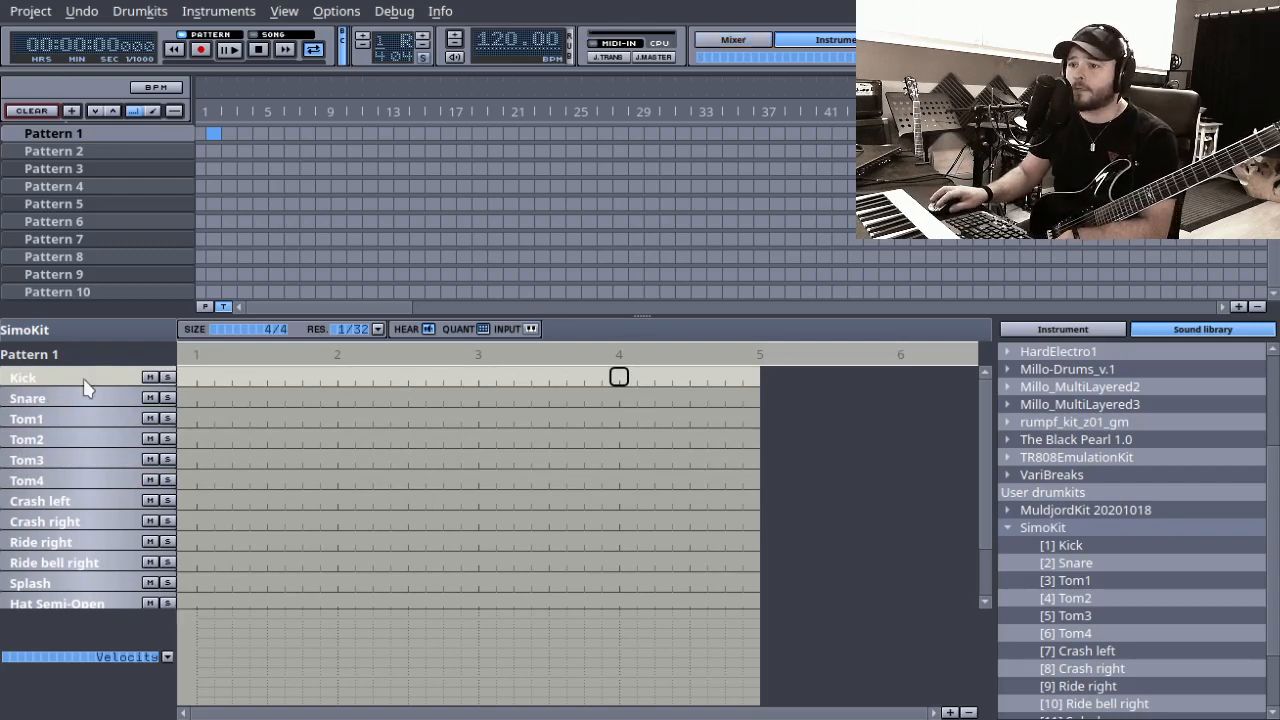
- Audition SimoKit's Snare Rim, Hat Pedal, Hat Closed, Hat Semi-Open and Snare instruments
scroll(42, 394, "down", 1)
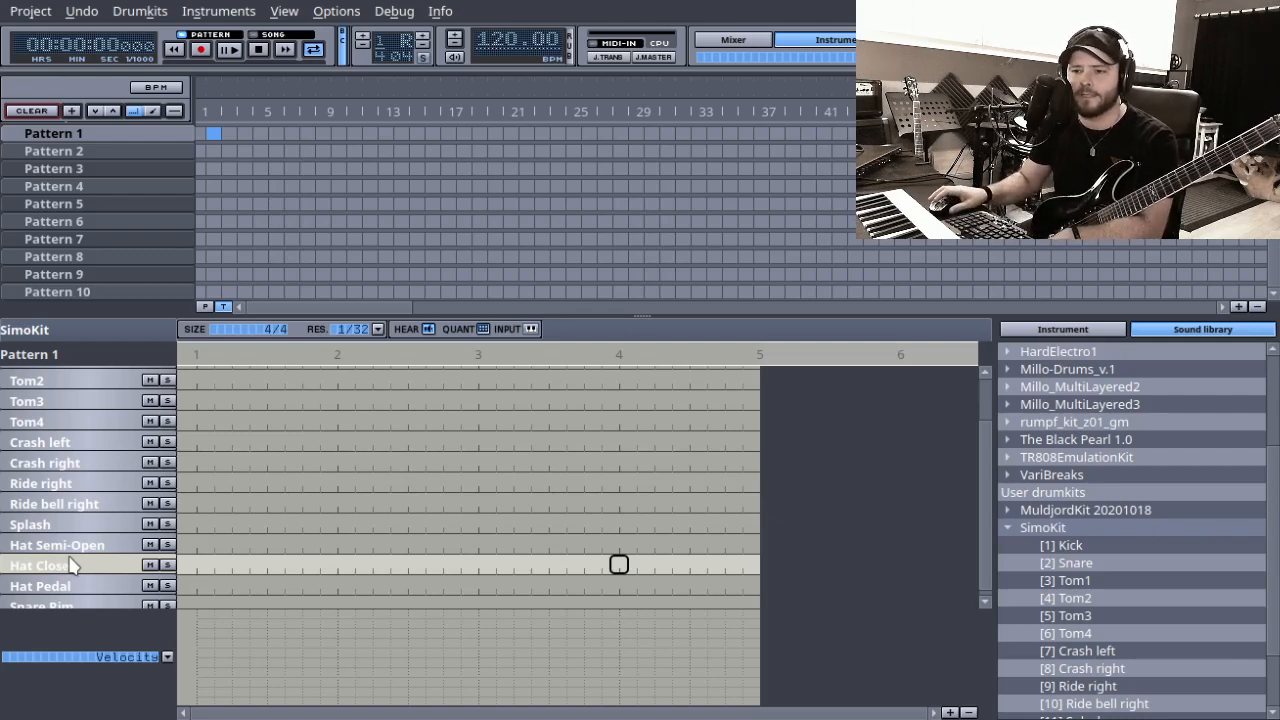
scroll(72, 565, "down", 1)
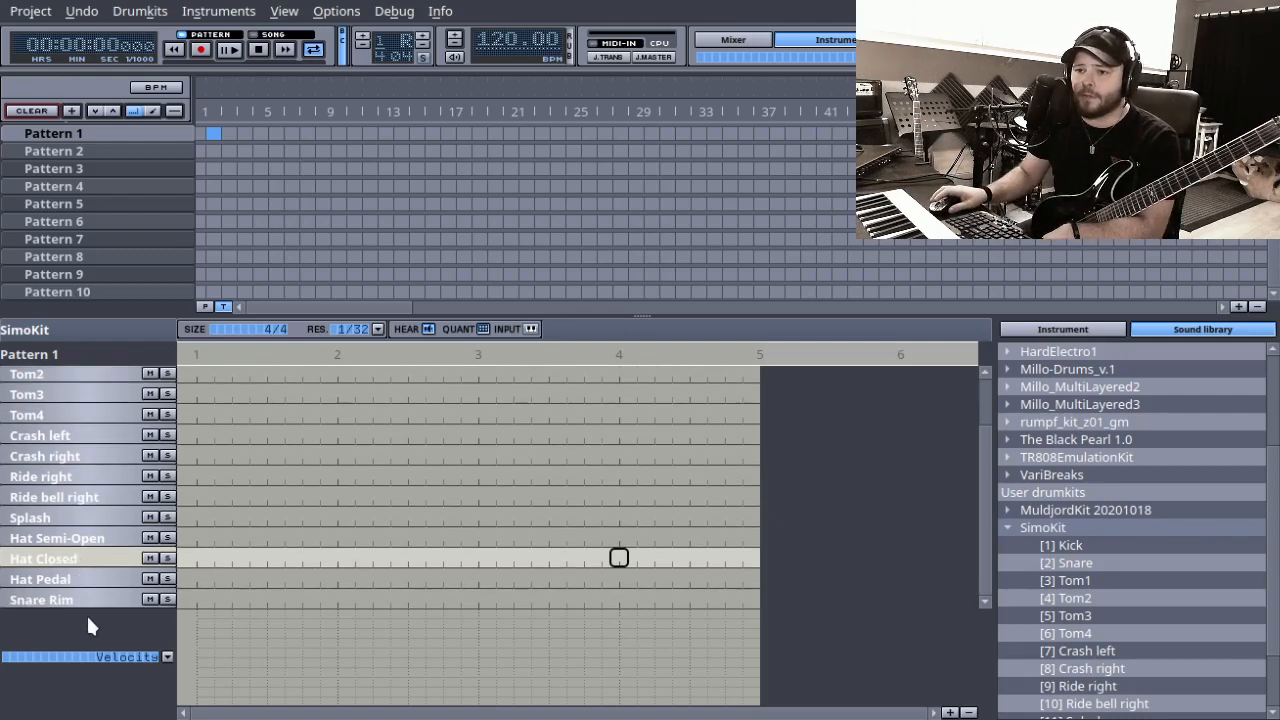
left_click(86, 599)
left_click(88, 579)
left_click(93, 558)
left_click(96, 538)
scroll(100, 543, "up", 3)
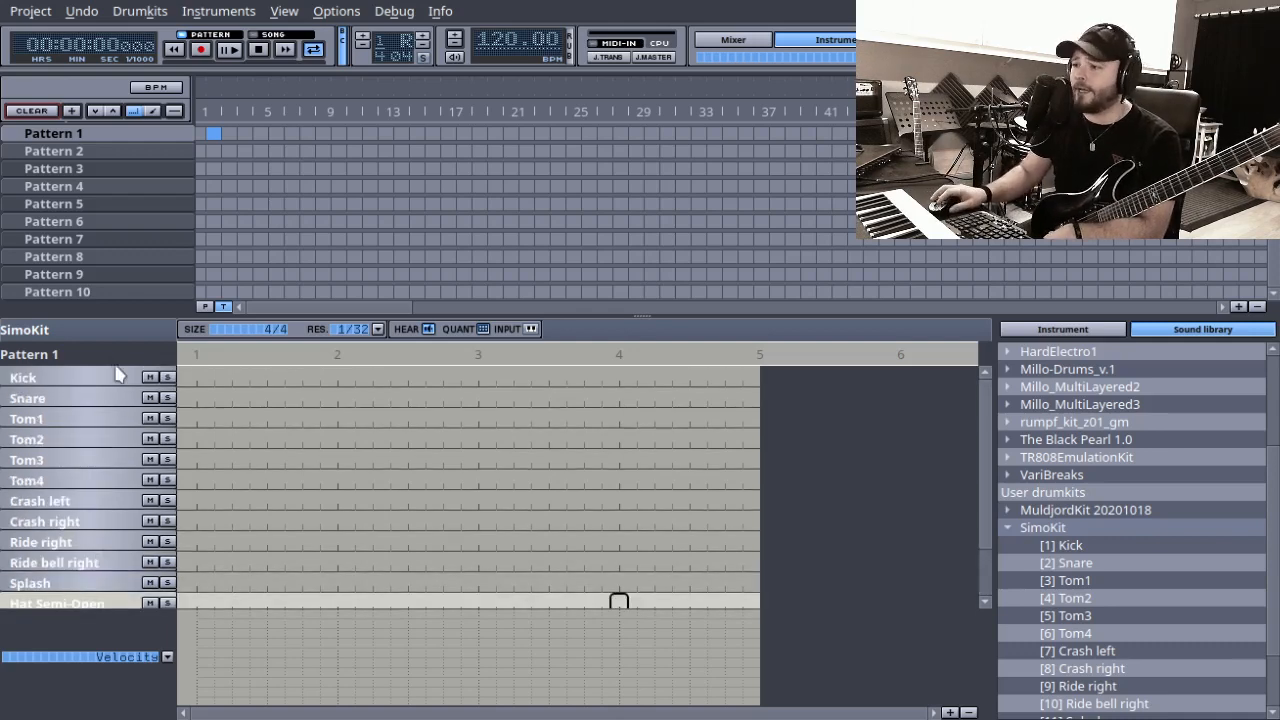
left_click(76, 400)
- Show the Kick instrument's layers and audition several of its velocity samples, ending with lust_kick_06.wav
left_click(45, 380)
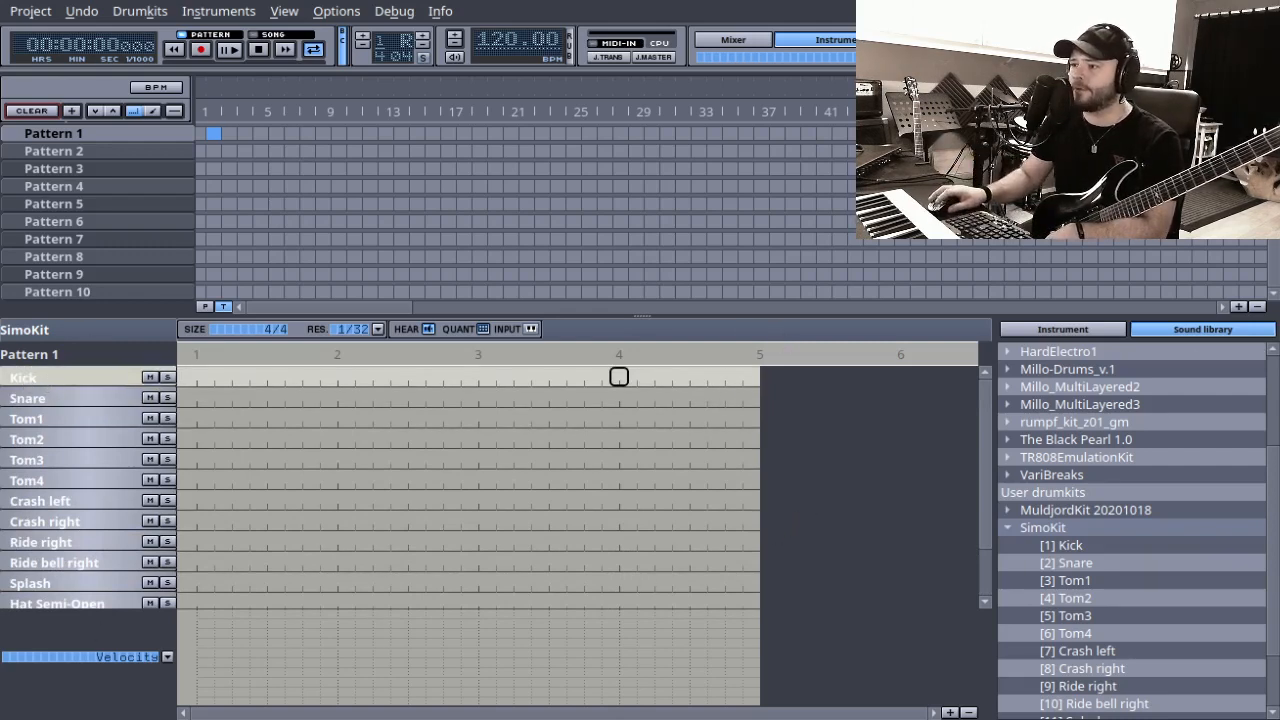
left_click(1089, 330)
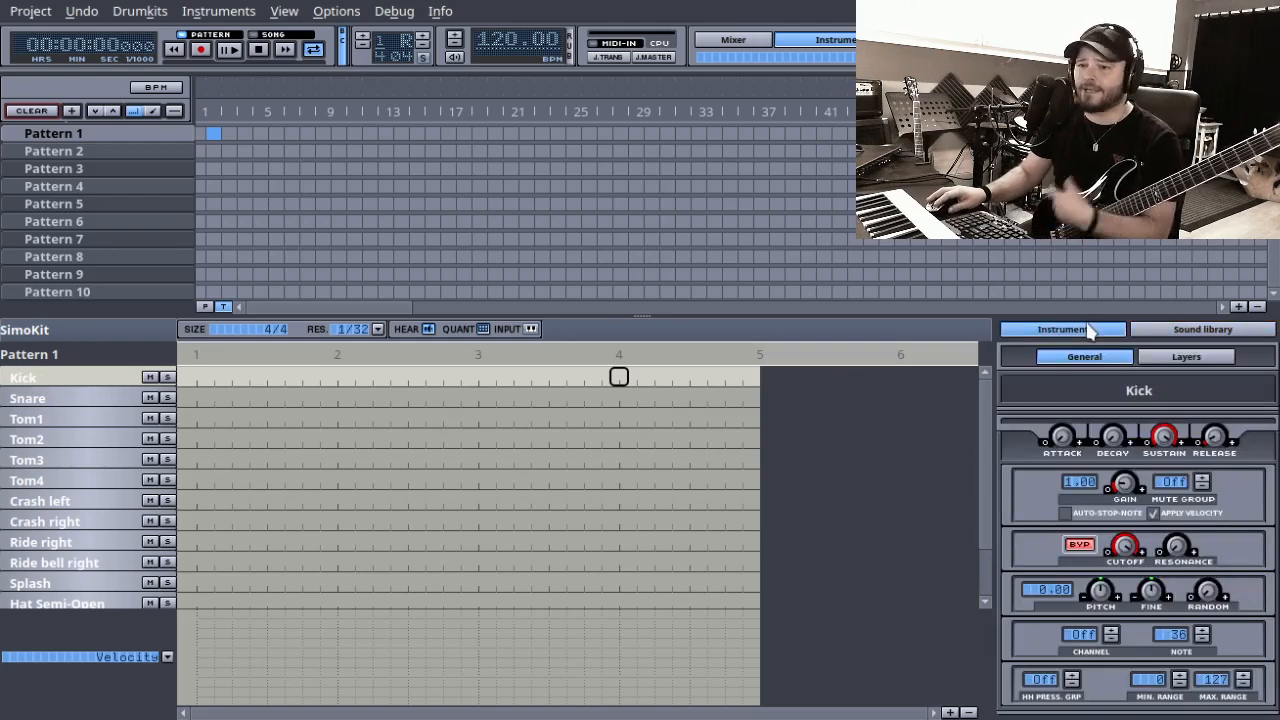
left_click(1210, 360)
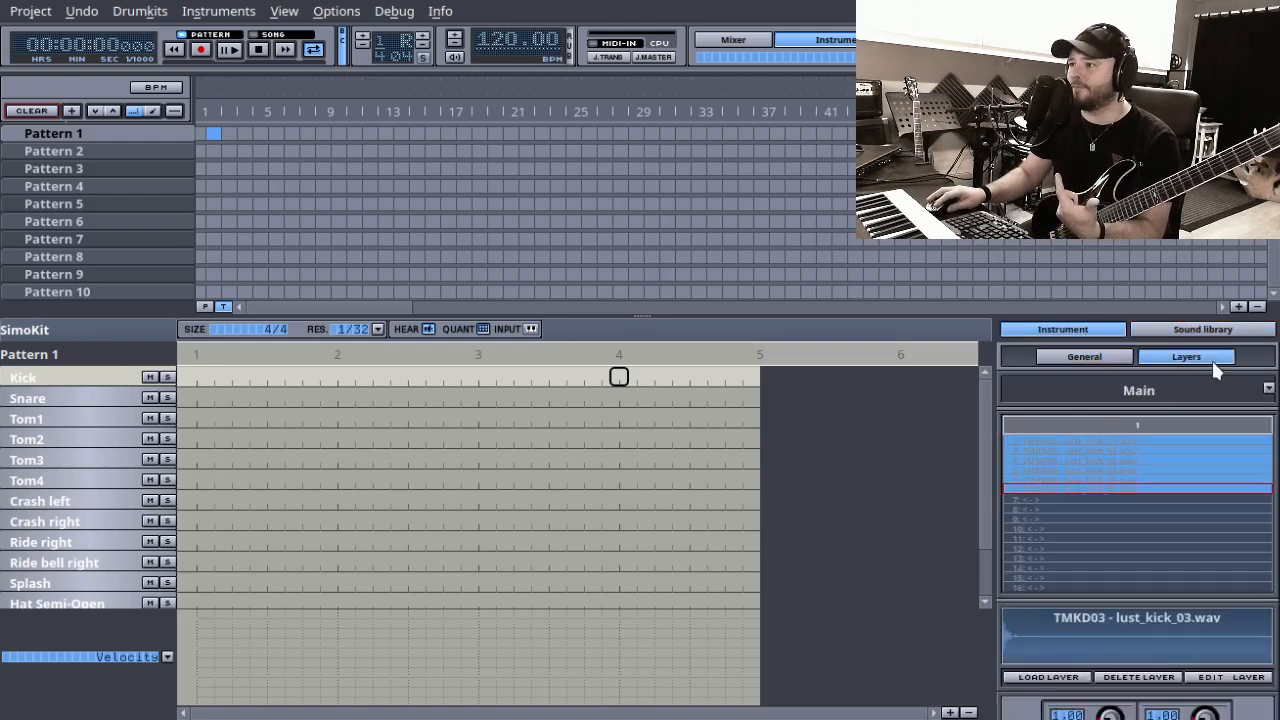
left_click(1082, 443)
left_click(1083, 453)
left_click(1093, 480)
left_click(1093, 490)
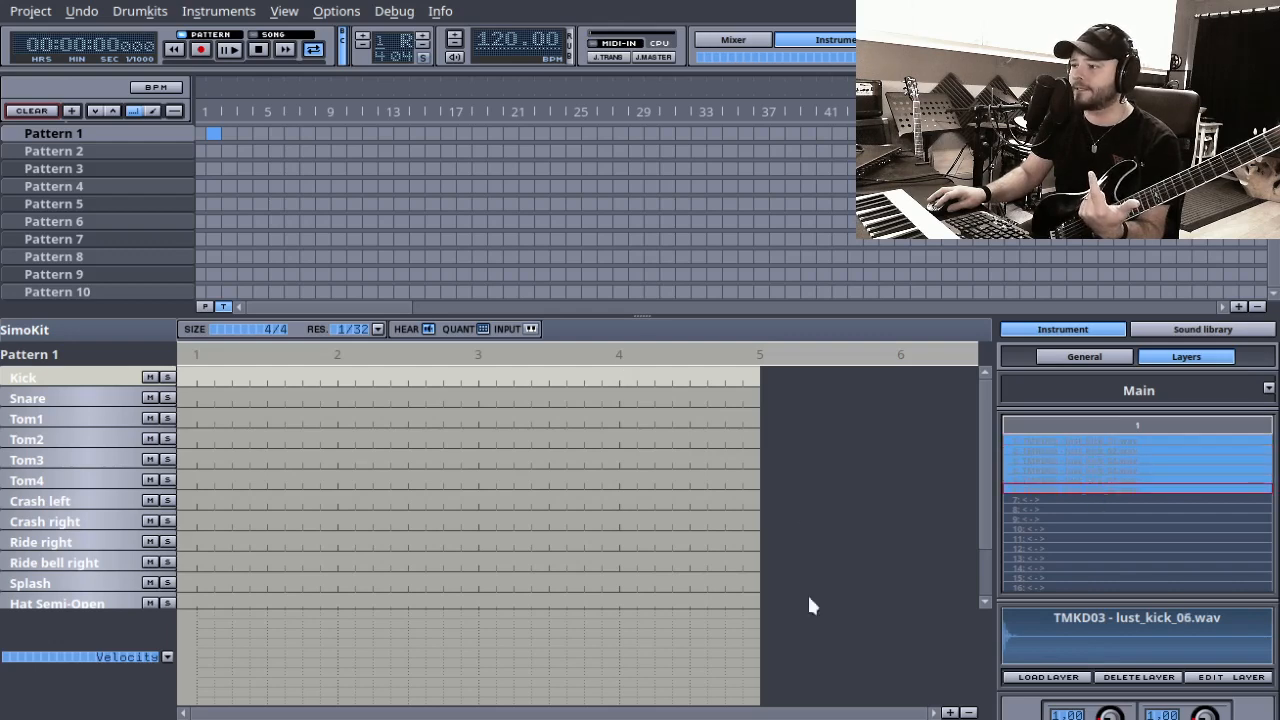
- Enlarge the pattern editor area and audition the Snare instrument's layer samples, ending with TMKD_SNARE1_BB14x6_L8_02.wav
left_click_drag(832, 315, 832, 205)
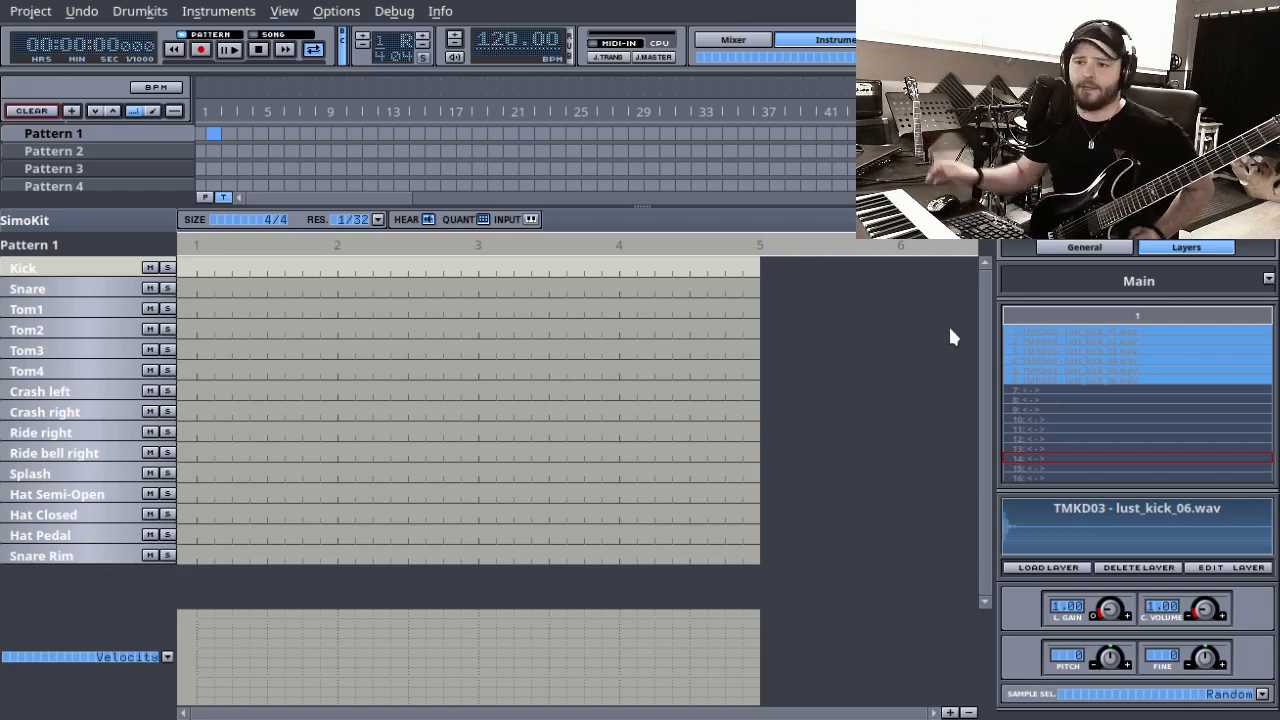
left_click(73, 291)
left_click(1059, 347)
left_click(1064, 388)
left_click(1065, 379)
left_click(1068, 369)
left_click(1071, 359)
left_click(1071, 348)
left_click(1067, 330)
left_click(1073, 340)
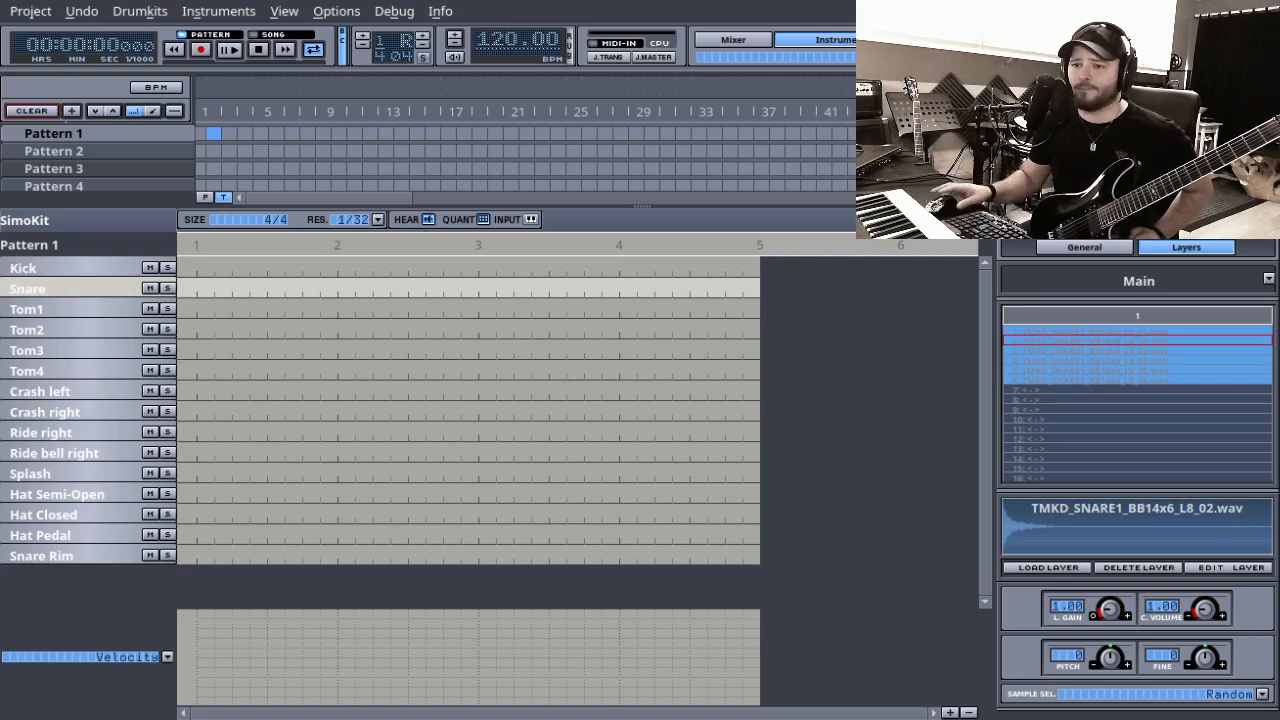
- Audition Tom1 and Tom2, and enlarge the song editor area to show Patterns 1 through 10
left_click(64, 314)
left_click(56, 333)
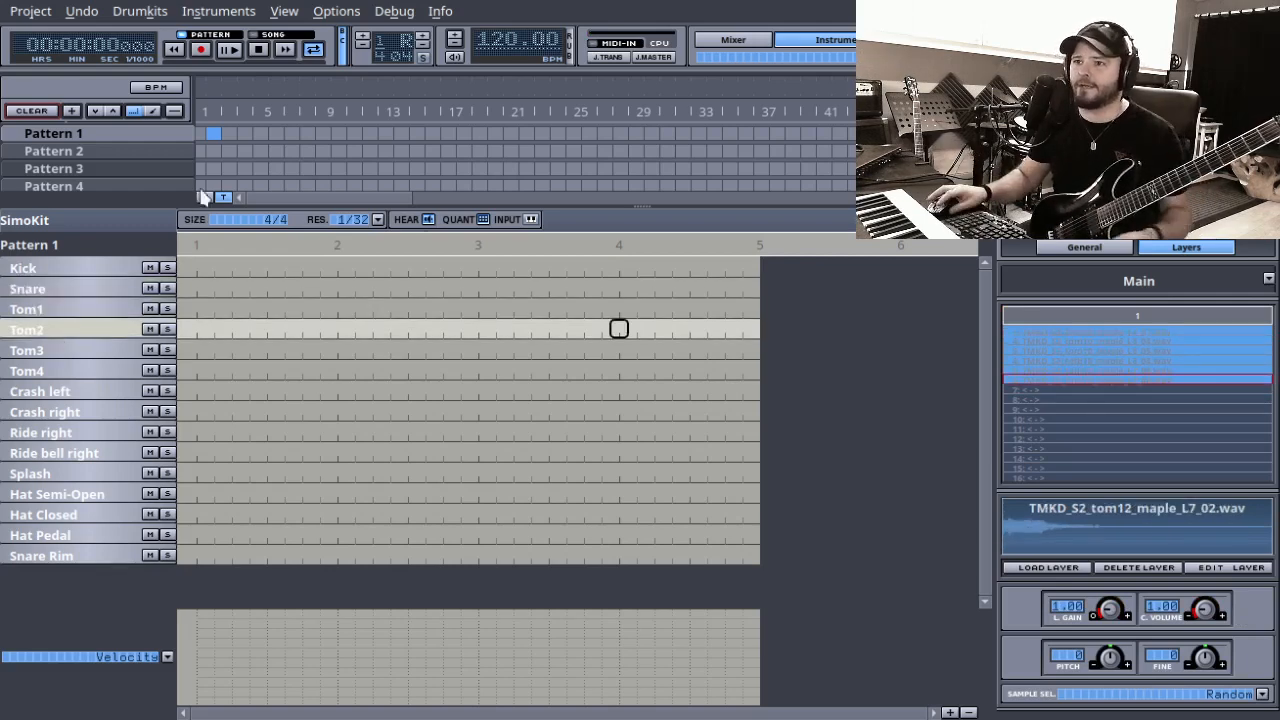
left_click_drag(183, 207, 210, 321)
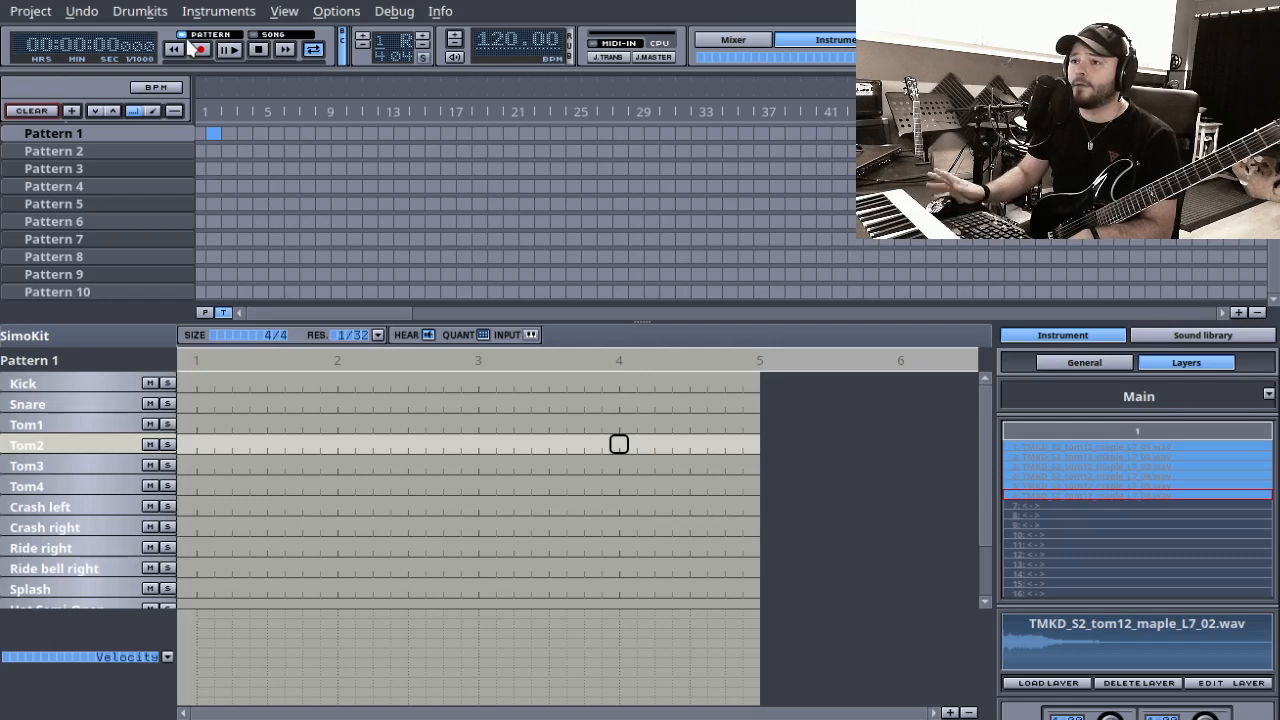
- In pattern mode, place Kick notes on beats 1 and 3 and Snare notes on beats 2 and 4 of Pattern 1, and play it back
left_click(265, 37)
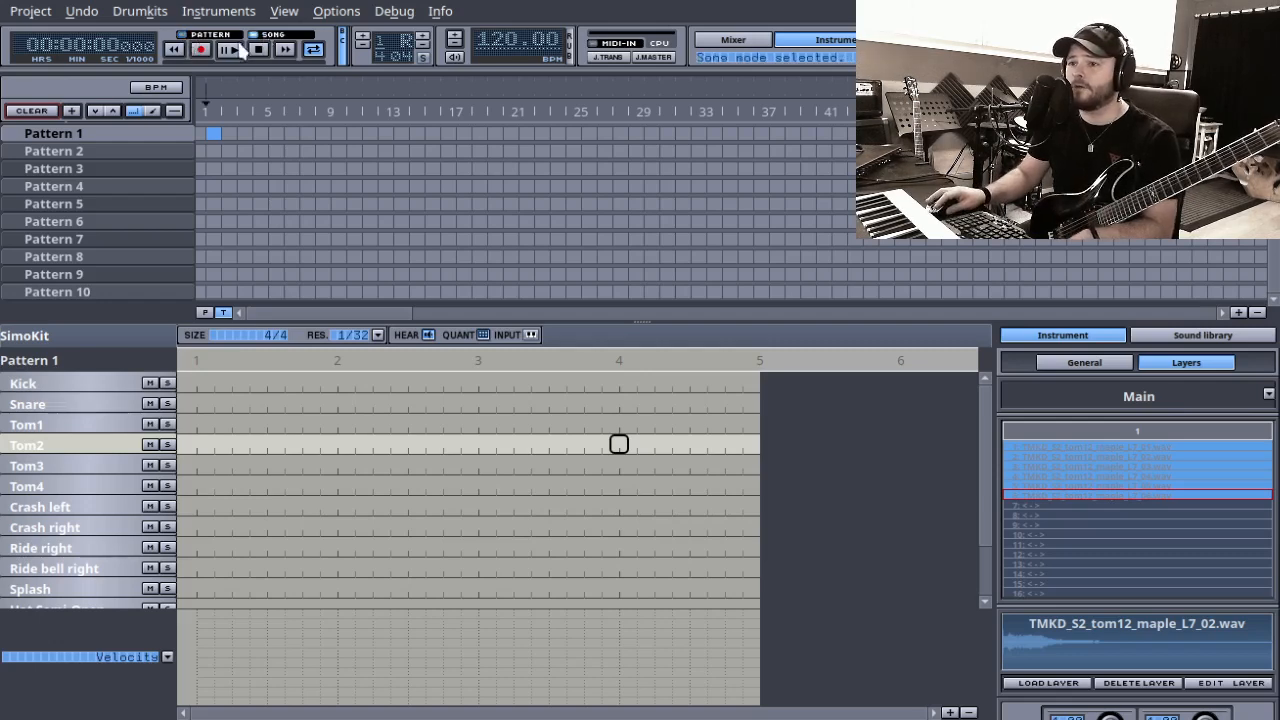
left_click(204, 36)
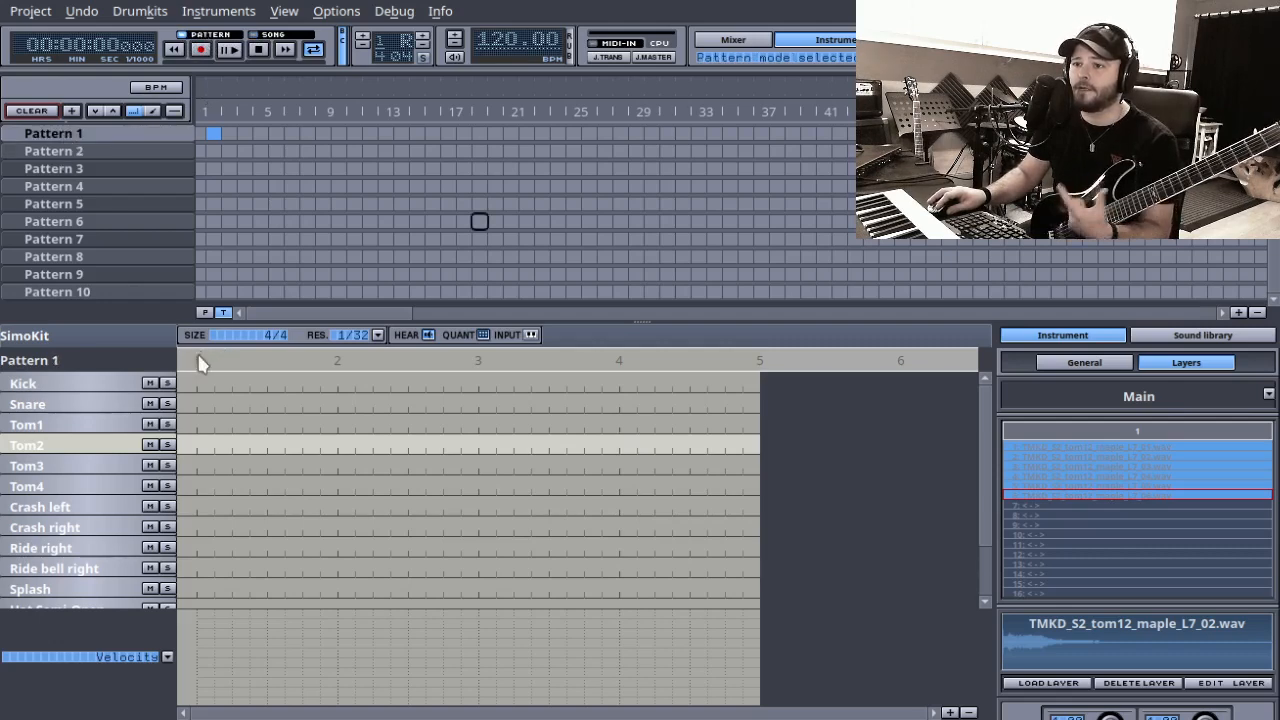
left_click(69, 381)
left_click(196, 383)
left_click(337, 403)
left_click(478, 383)
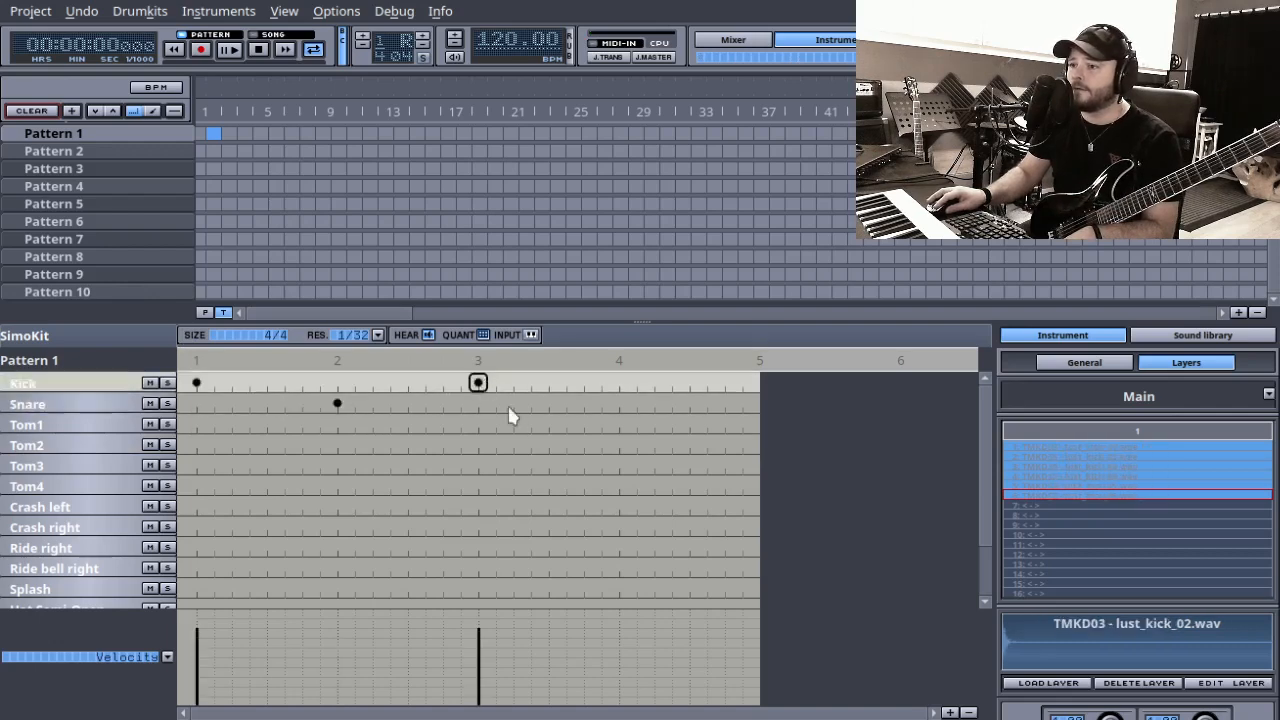
left_click(619, 403)
left_click(230, 50)
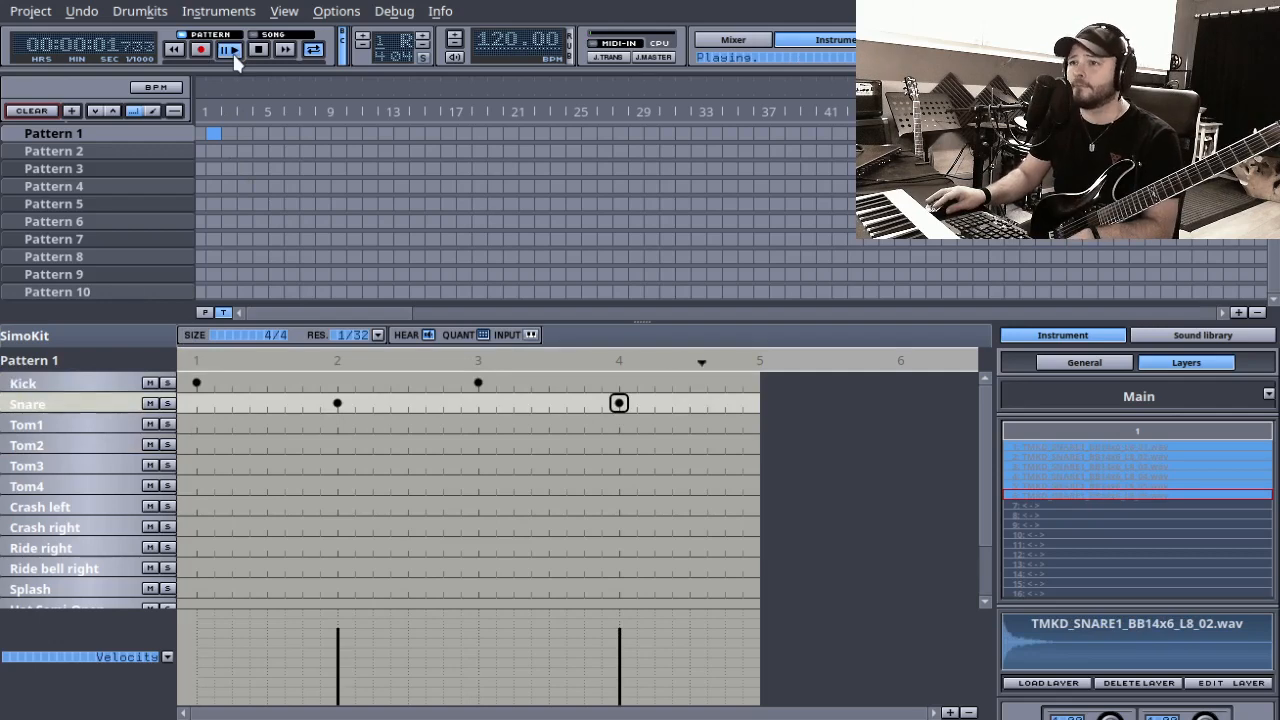
left_click(258, 50)
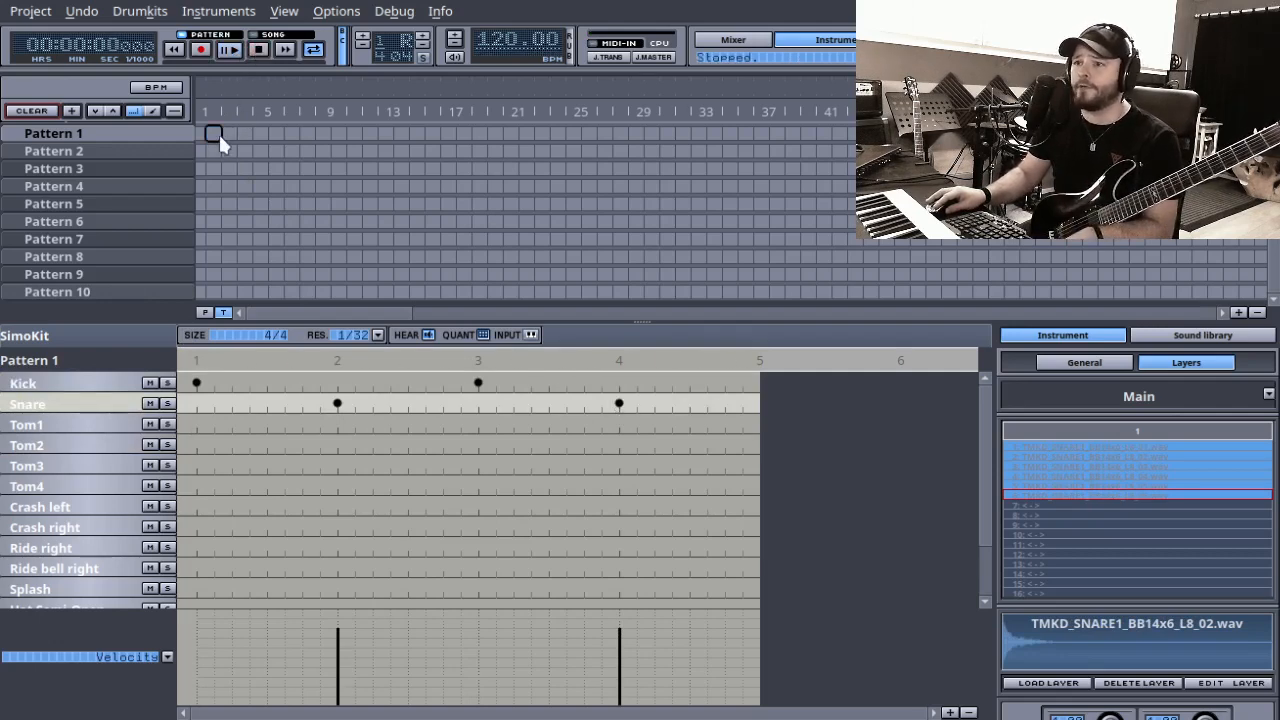
- Extend Pattern 1 across bars 1 to 4 of the song and start playback in song mode
left_click(246, 133)
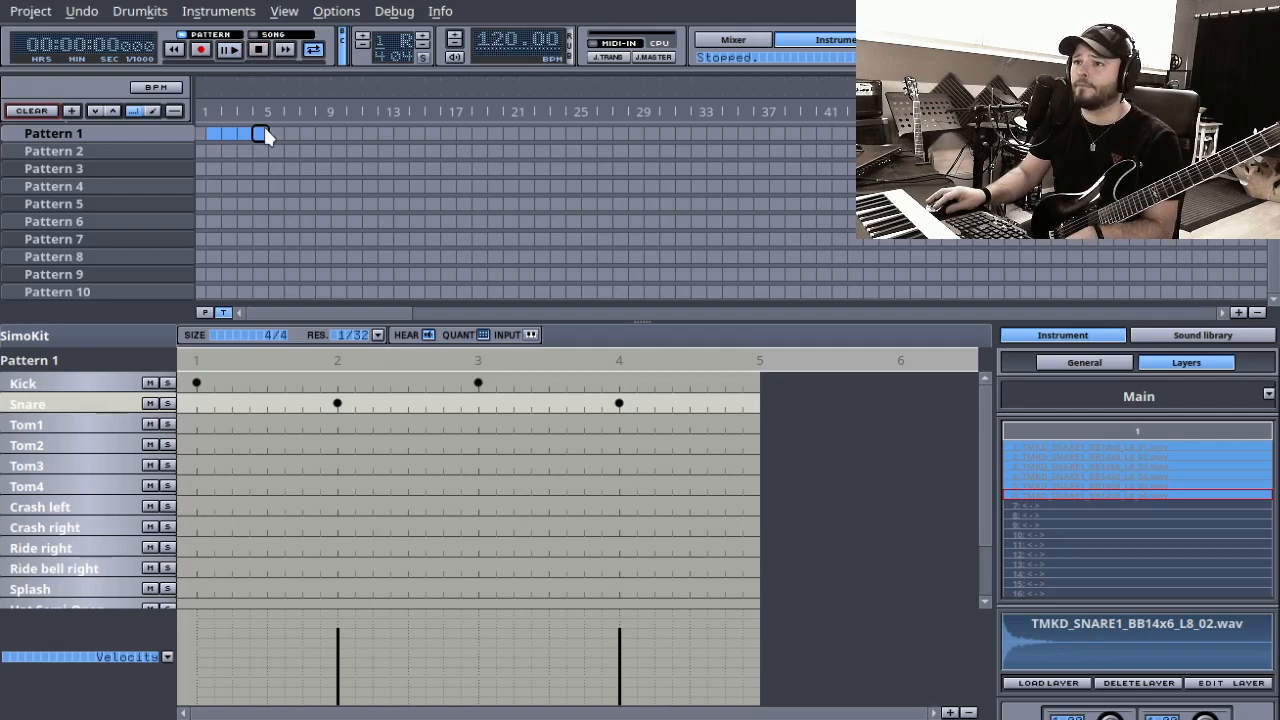
left_click(270, 36)
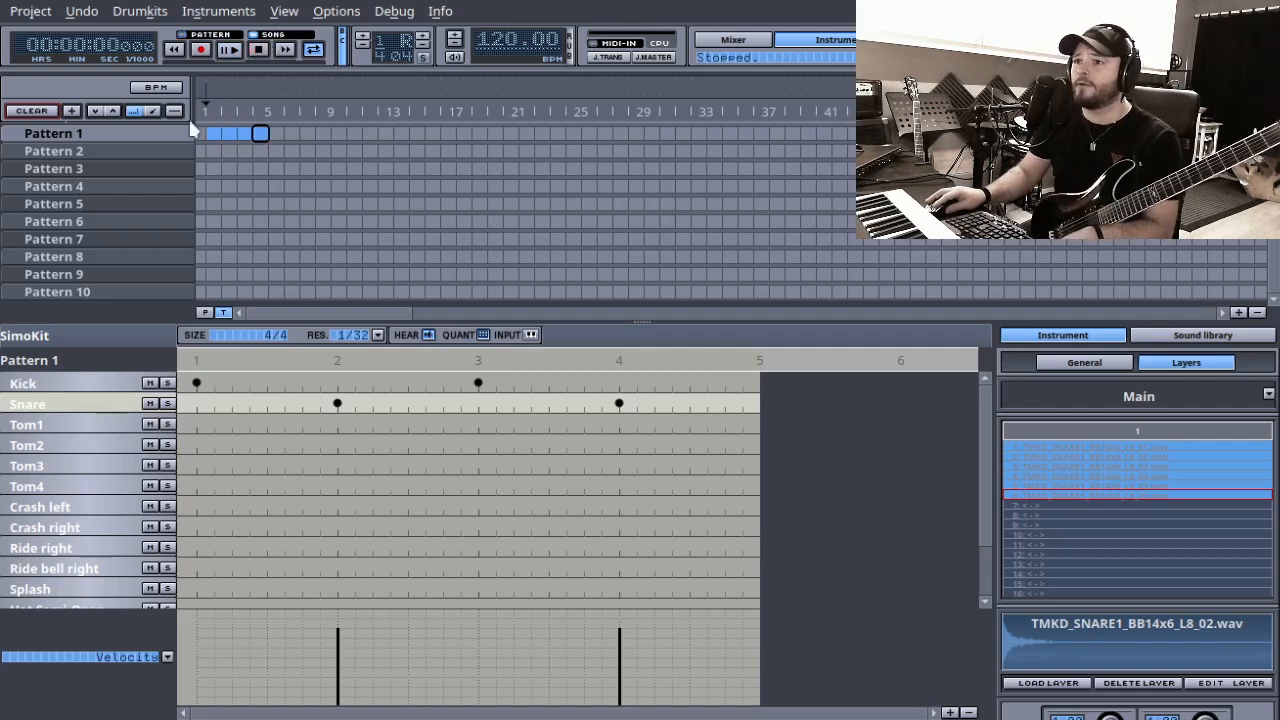
left_click(230, 49)
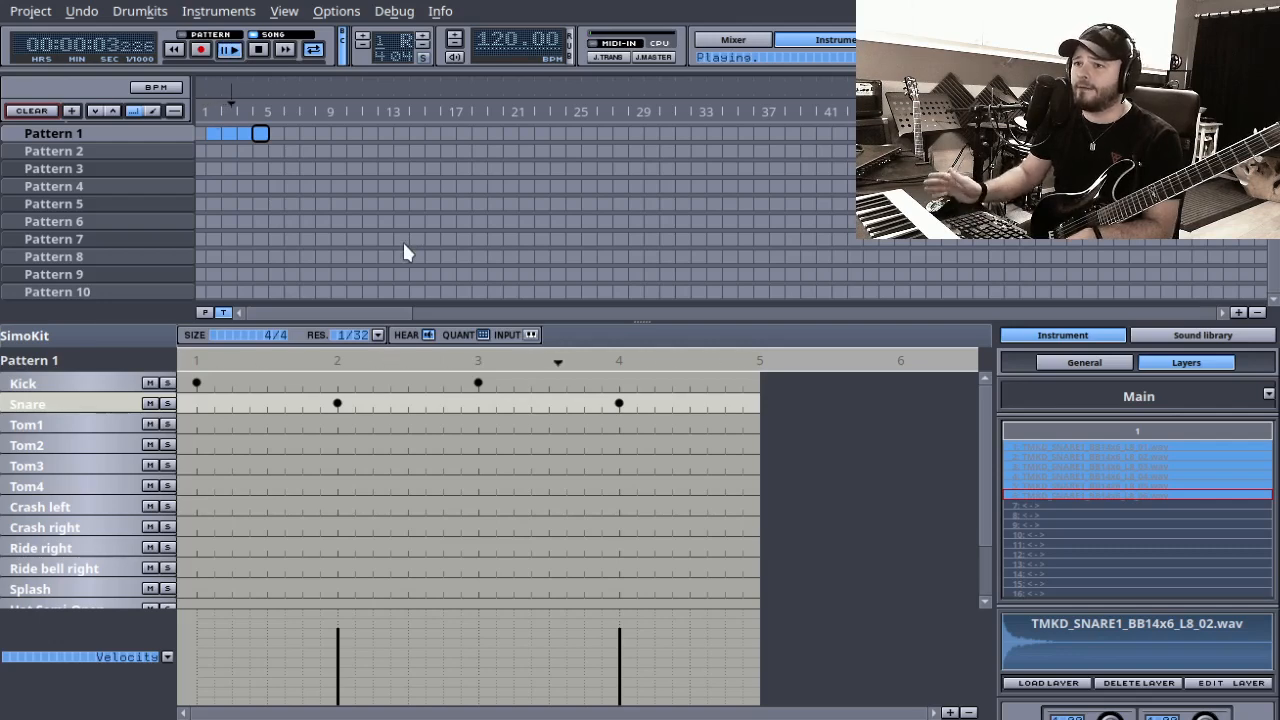
- In Pattern 2, place Hat Semi-Open notes on beats 1, 2, 3 and 4
left_click(91, 150)
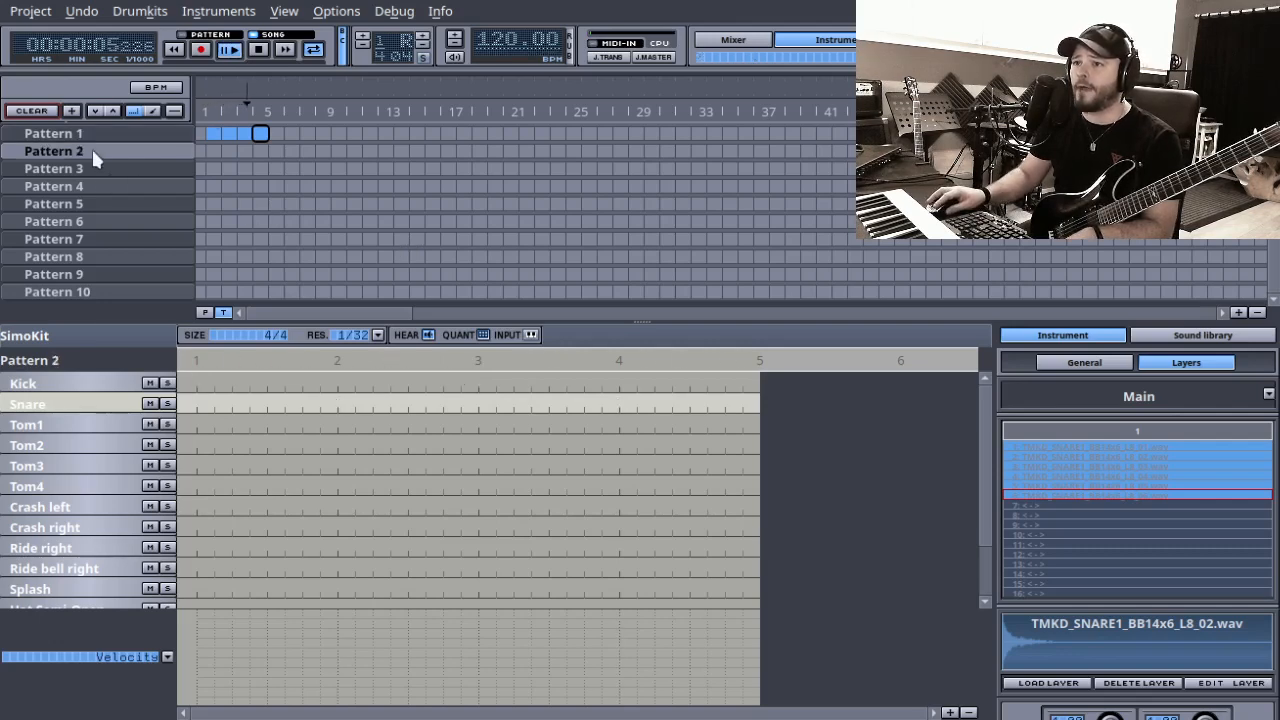
scroll(286, 534, "down", 2)
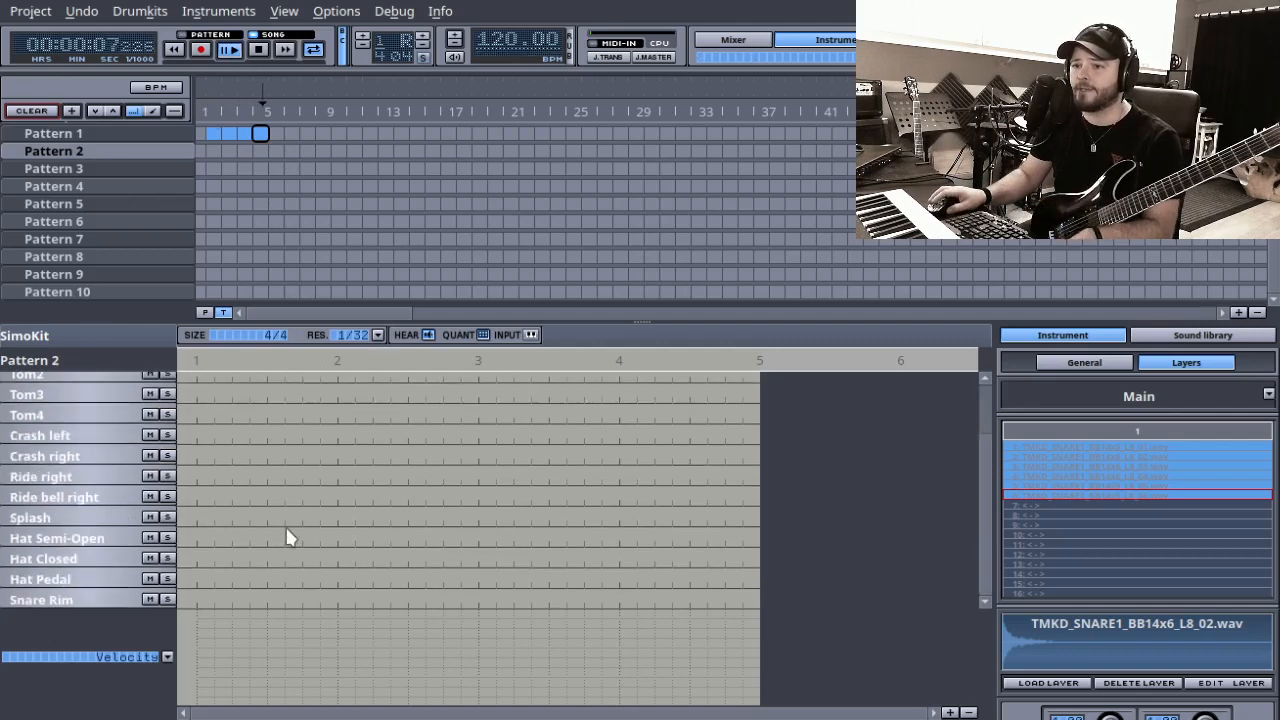
left_click(68, 562)
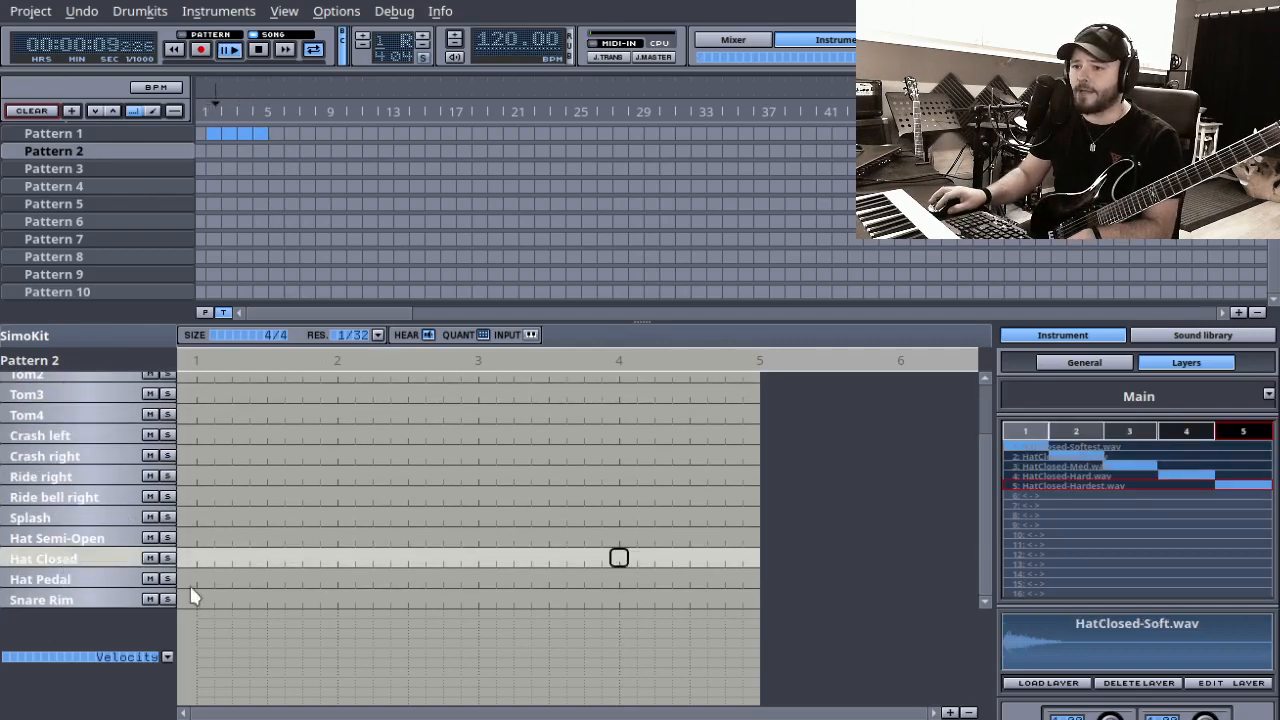
left_click(65, 541)
left_click(196, 541)
left_click(339, 545)
left_click(478, 540)
left_click(620, 540)
- Add Pattern 2 to bars 1 to 4 of the song, listen to both patterns together and stop playback
left_click(252, 150)
left_click(263, 151)
left_click(260, 155)
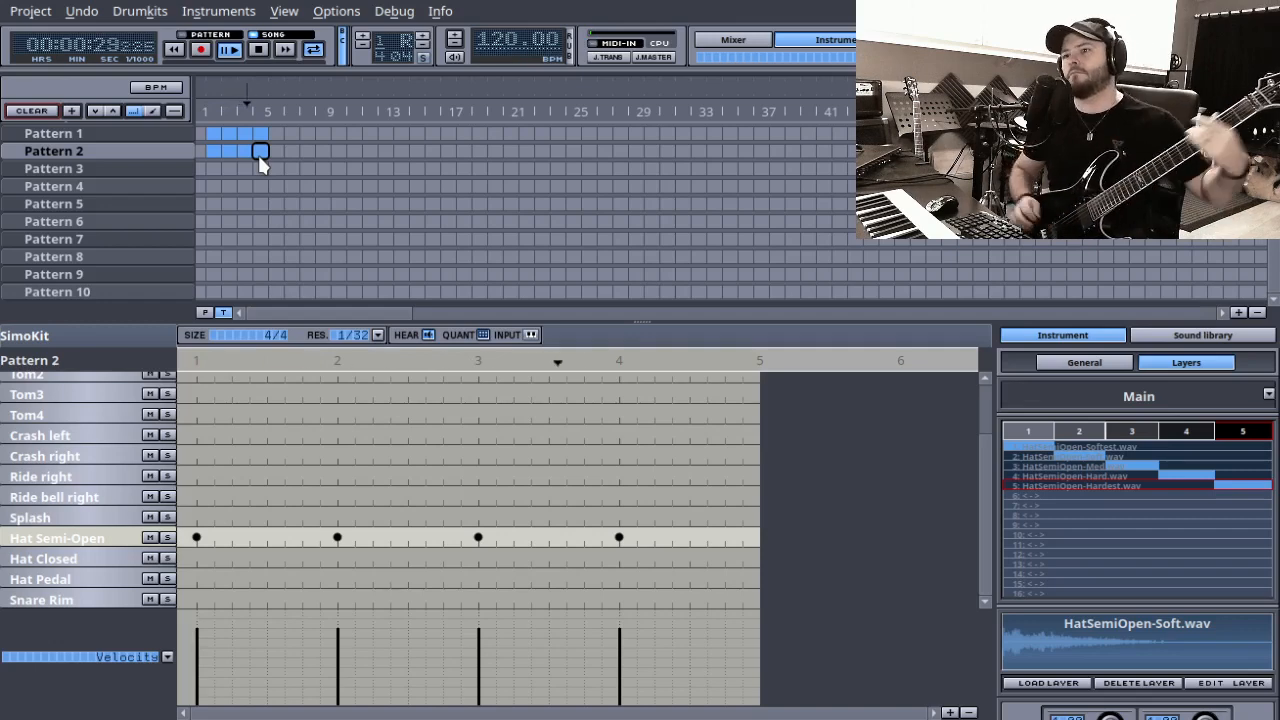
left_click(257, 50)
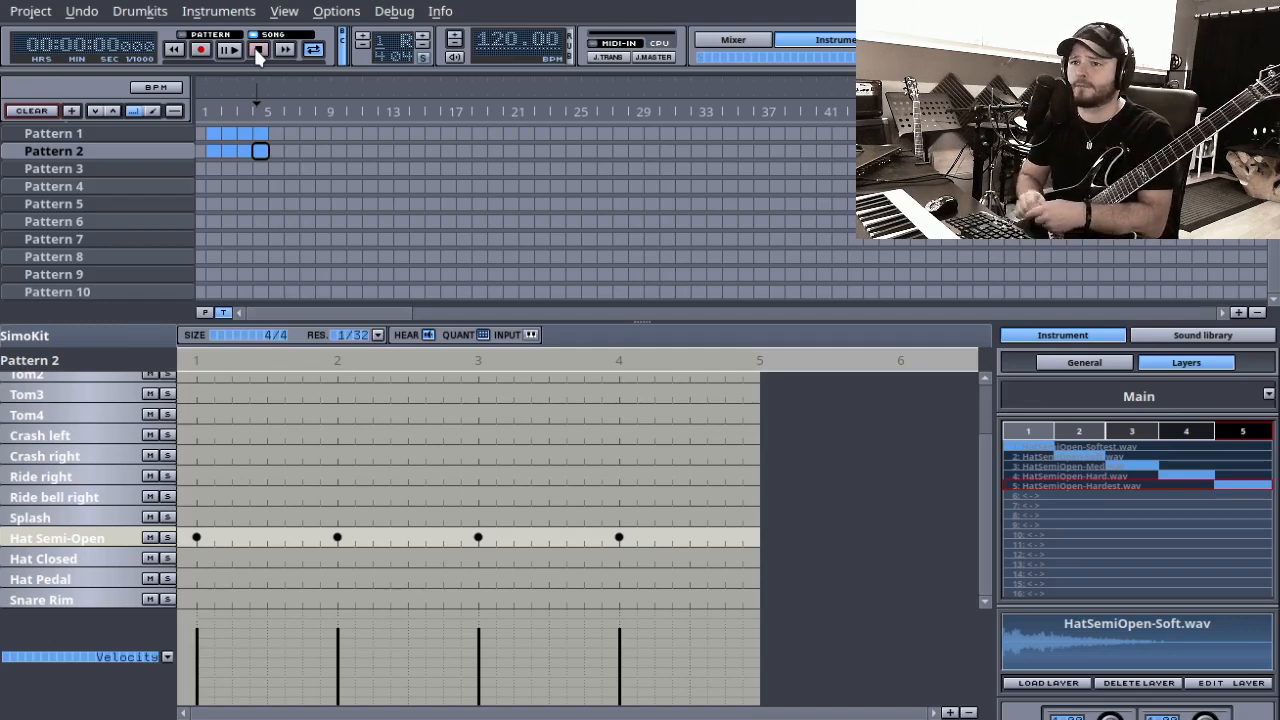
- Rework Pattern 1 with Snare hits at 1.5 and 3 and Kick hits at 2 and 2.375, removing the beat 2 Snare and beat 3 Kick
scroll(283, 410, "up", 3)
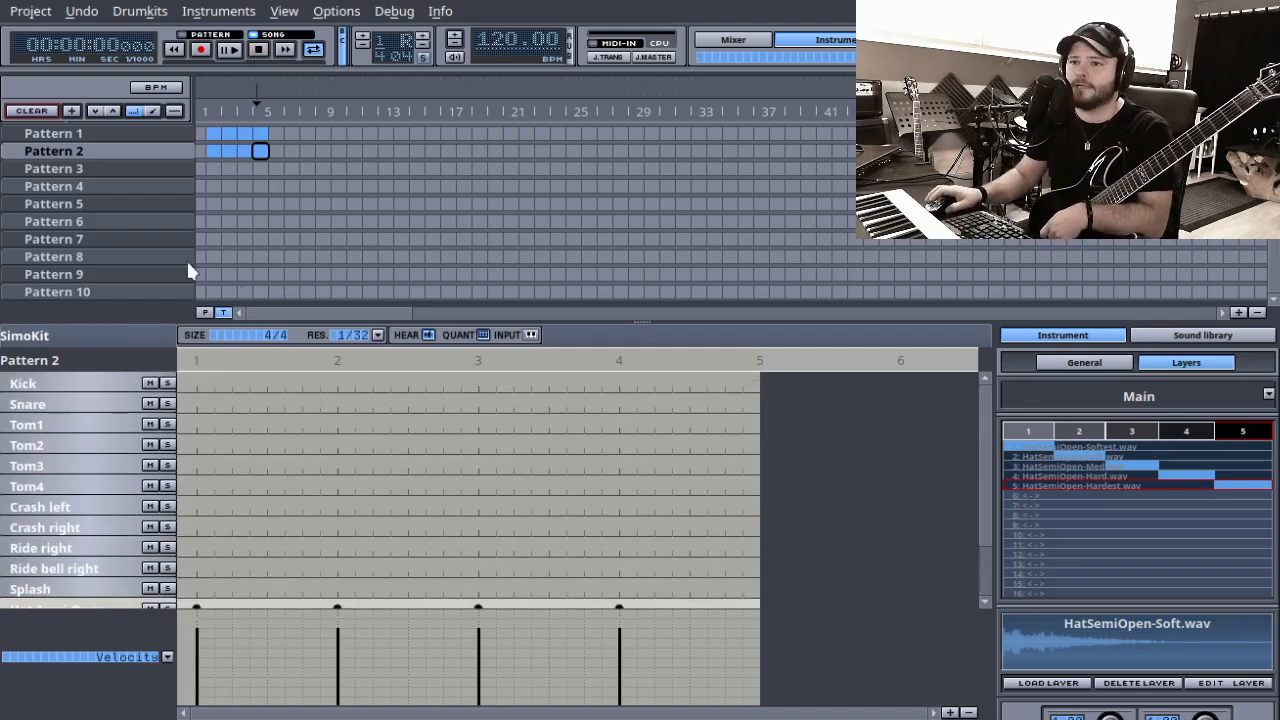
left_click(110, 133)
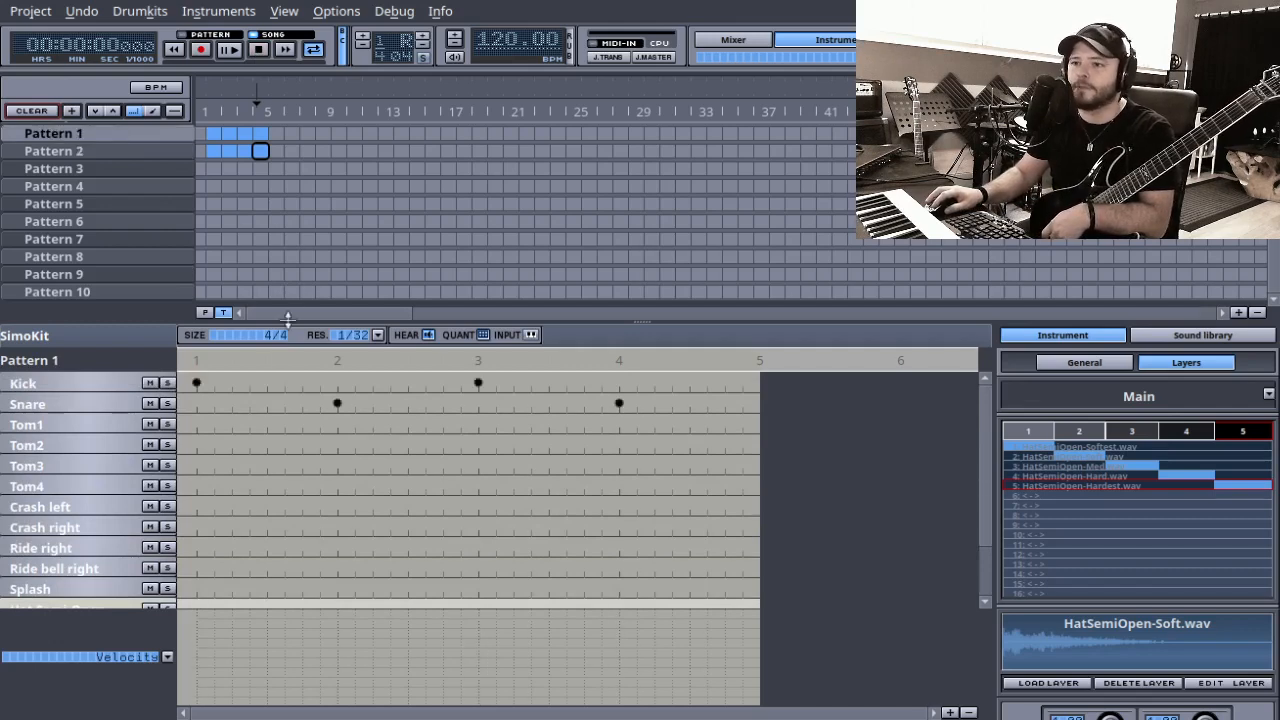
left_click(103, 383)
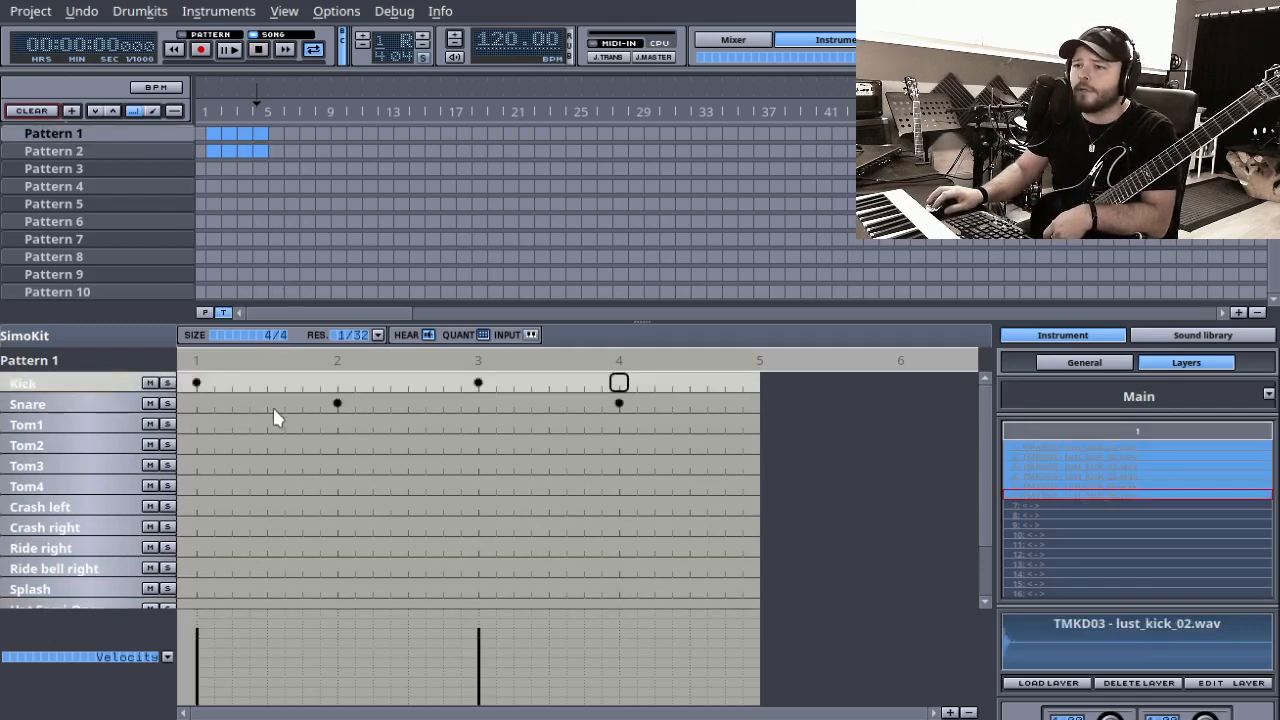
left_click(267, 403)
left_click(339, 385)
left_click(391, 382)
left_click(338, 401)
left_click(478, 403)
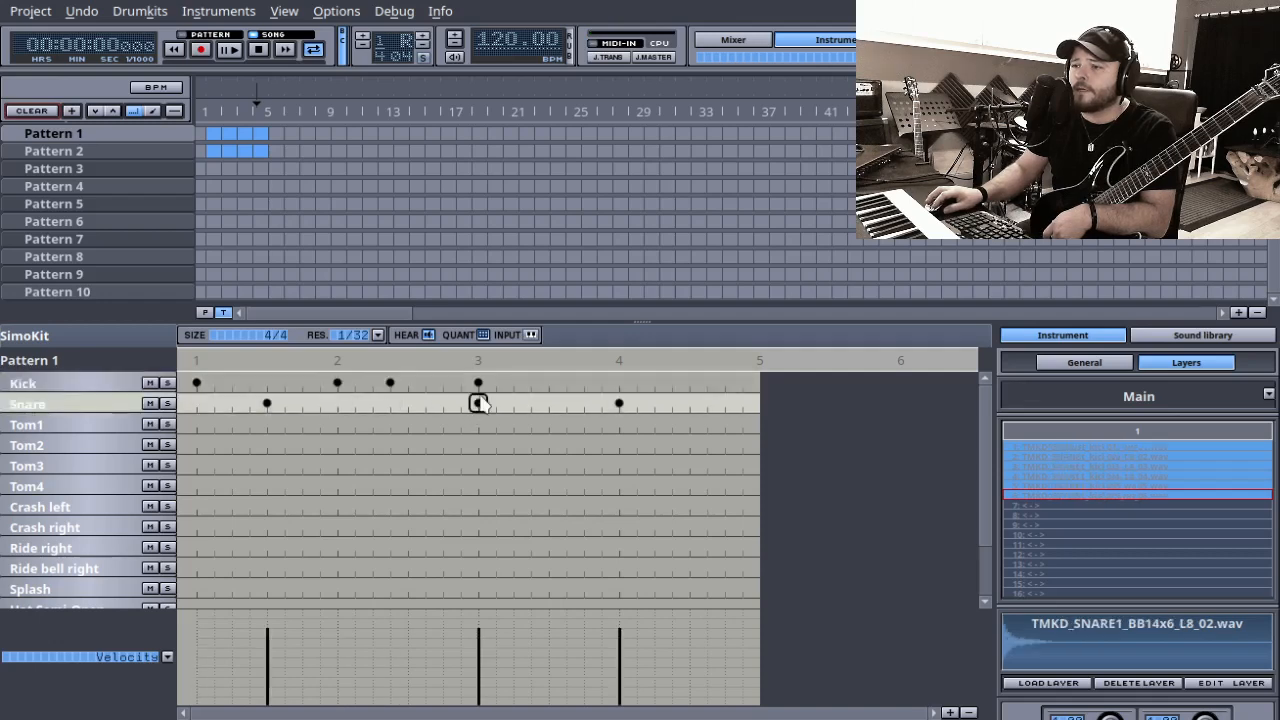
left_click(478, 383)
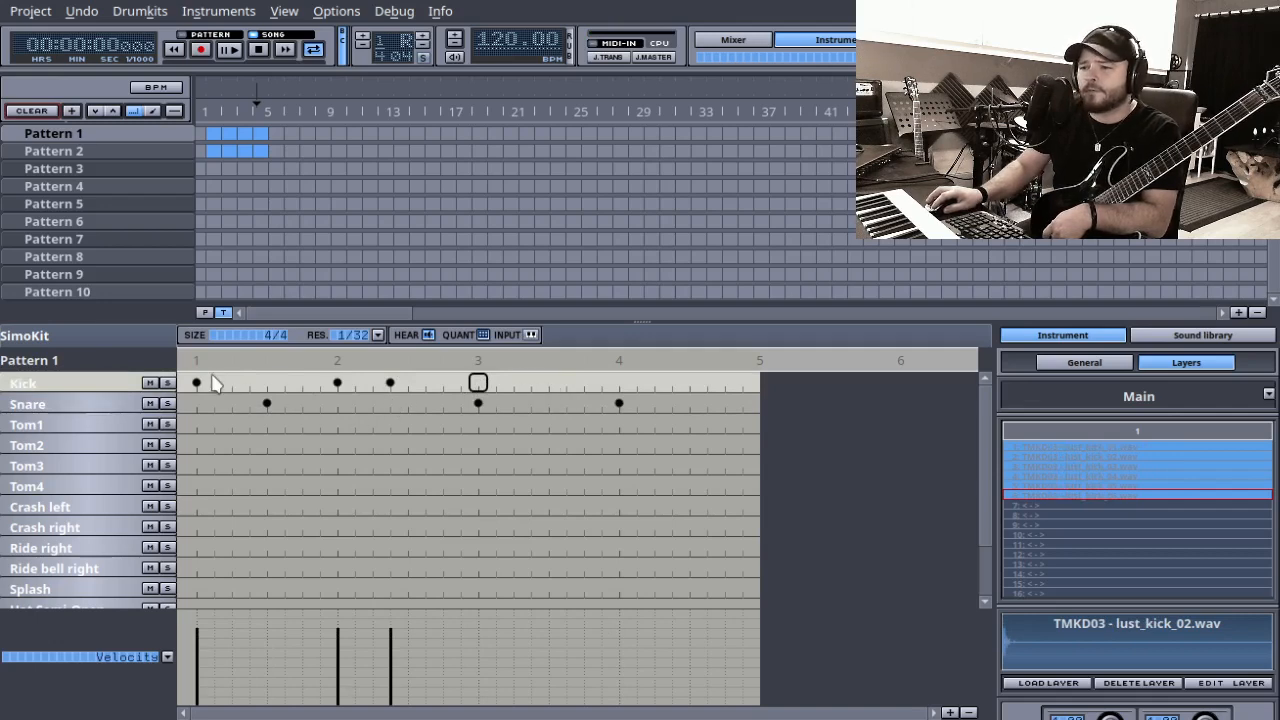
- Move Pattern 1's 2.375 Kick to 2.25, add a Kick on 3, and replace the beat 3 Snare with Snares at 2.5 and 3.5
left_click(390, 383)
left_click(372, 383)
left_click(408, 403)
left_click(478, 403)
left_click(478, 383)
left_click(548, 403)
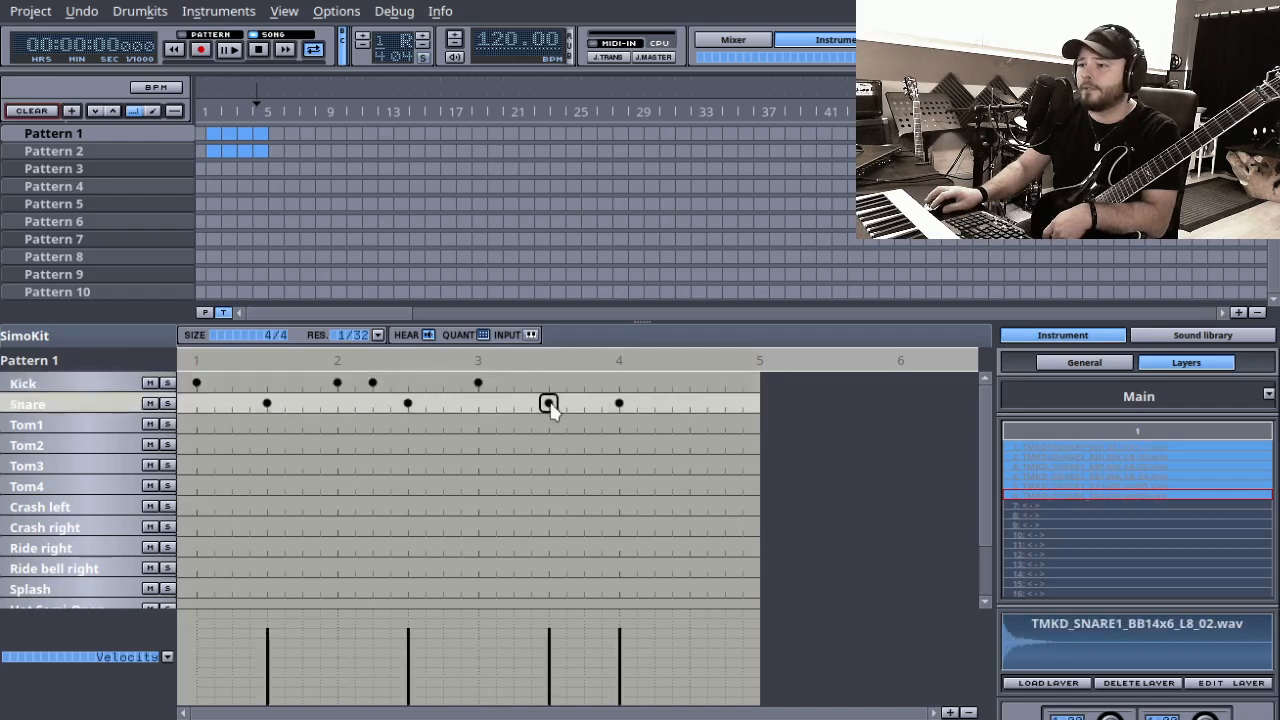
- Add Kicks at 4 and 4.25 in Pattern 1, move the beat 4 Snare to 4.5, and play the song briefly
left_click(619, 383)
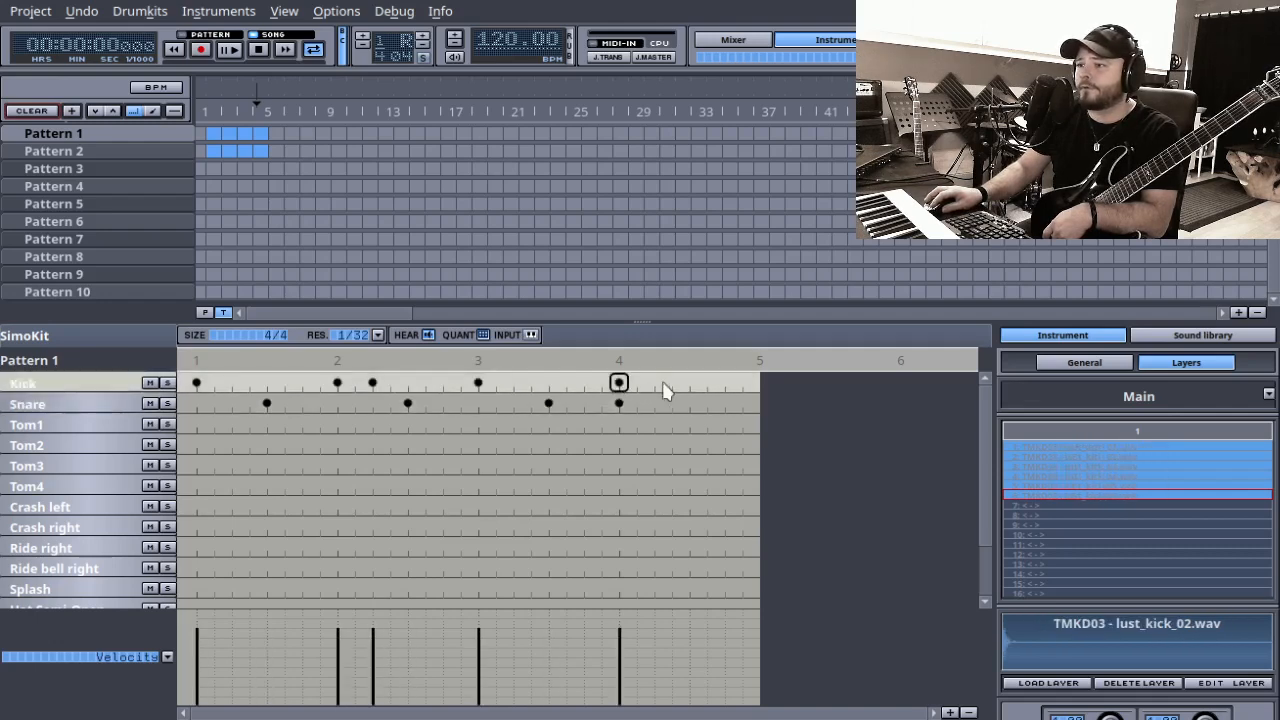
left_click(654, 383)
left_click(619, 403)
left_click(690, 403)
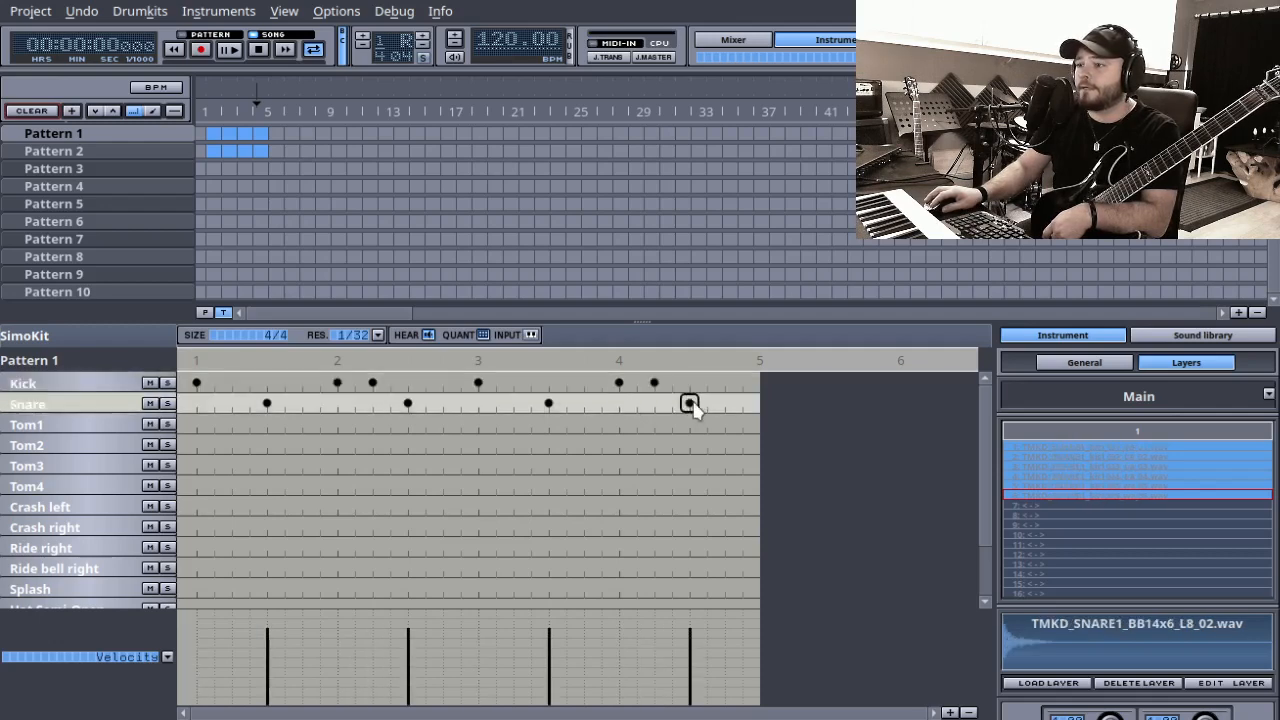
left_click(229, 49)
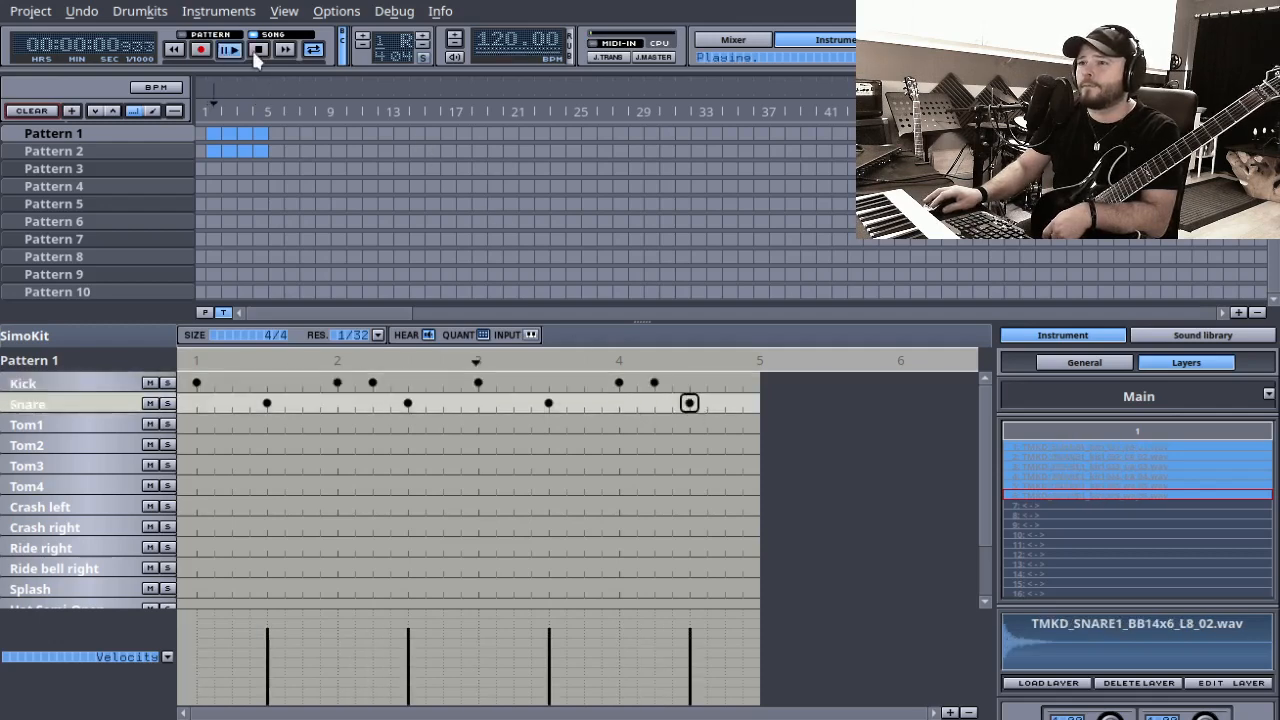
left_click(257, 50)
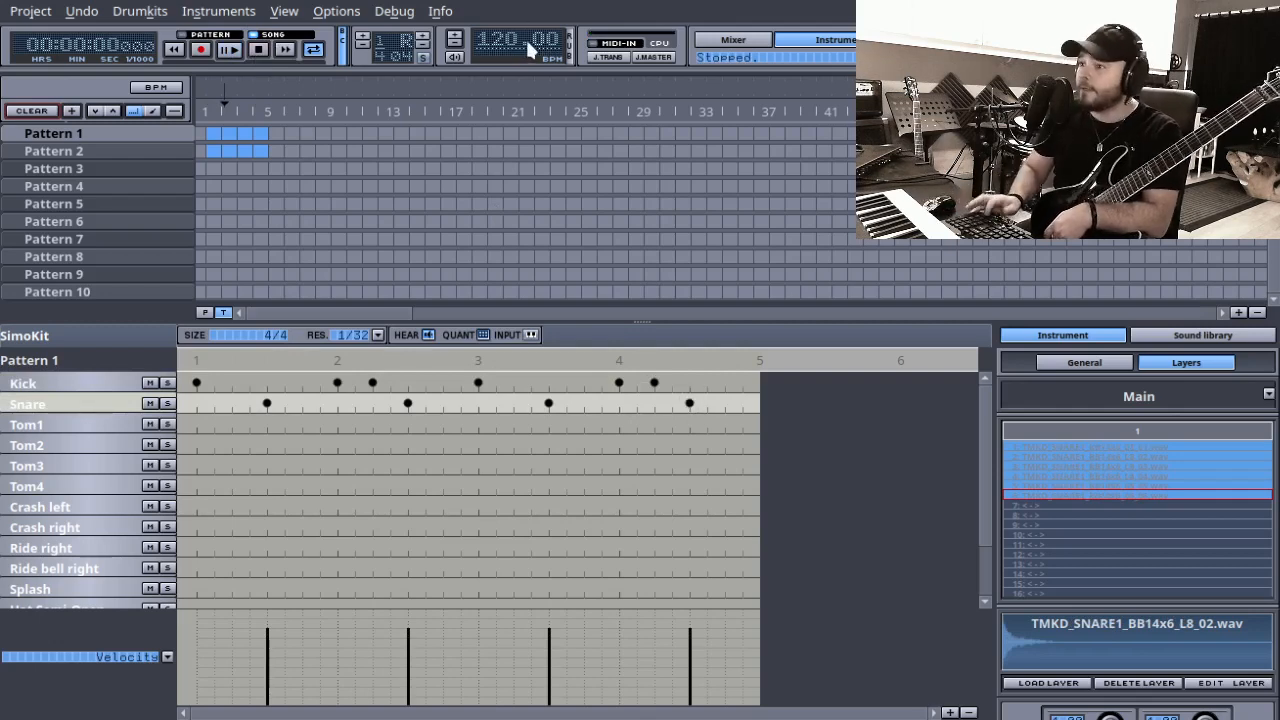
- Set the song tempo to 200 BPM, play the looped drum track and stop playback
left_click(229, 49)
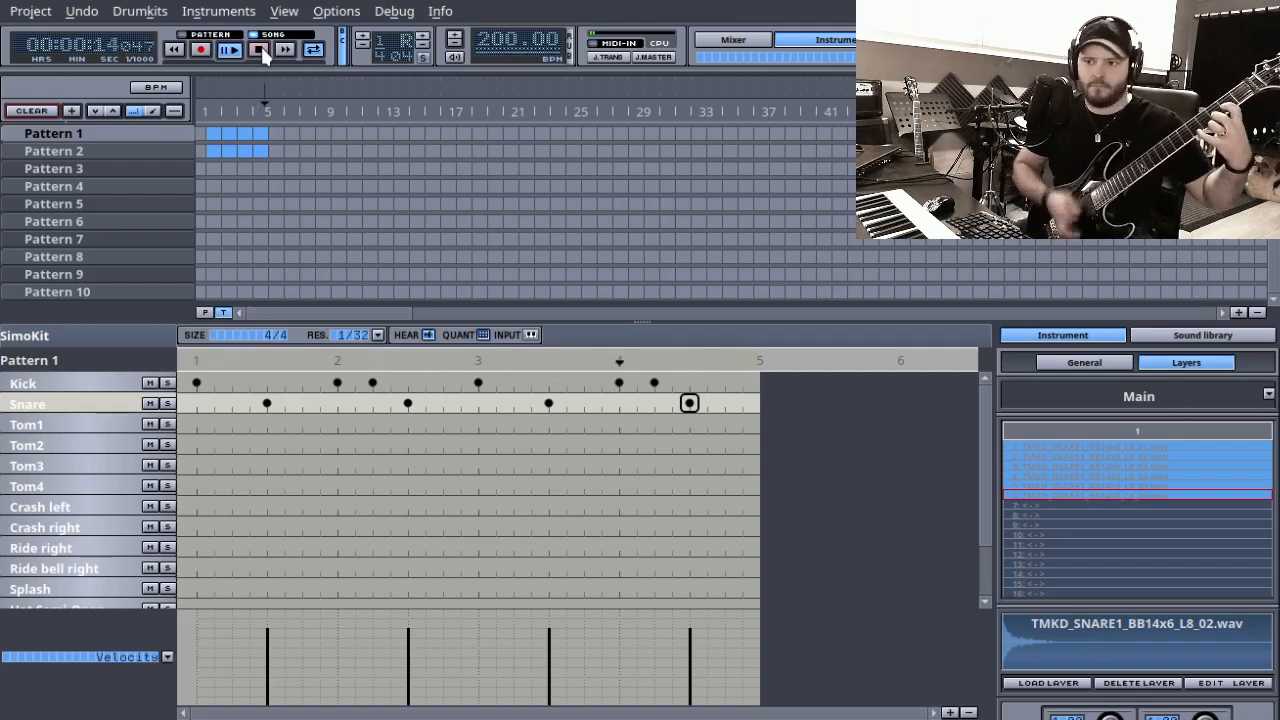
left_click(258, 49)
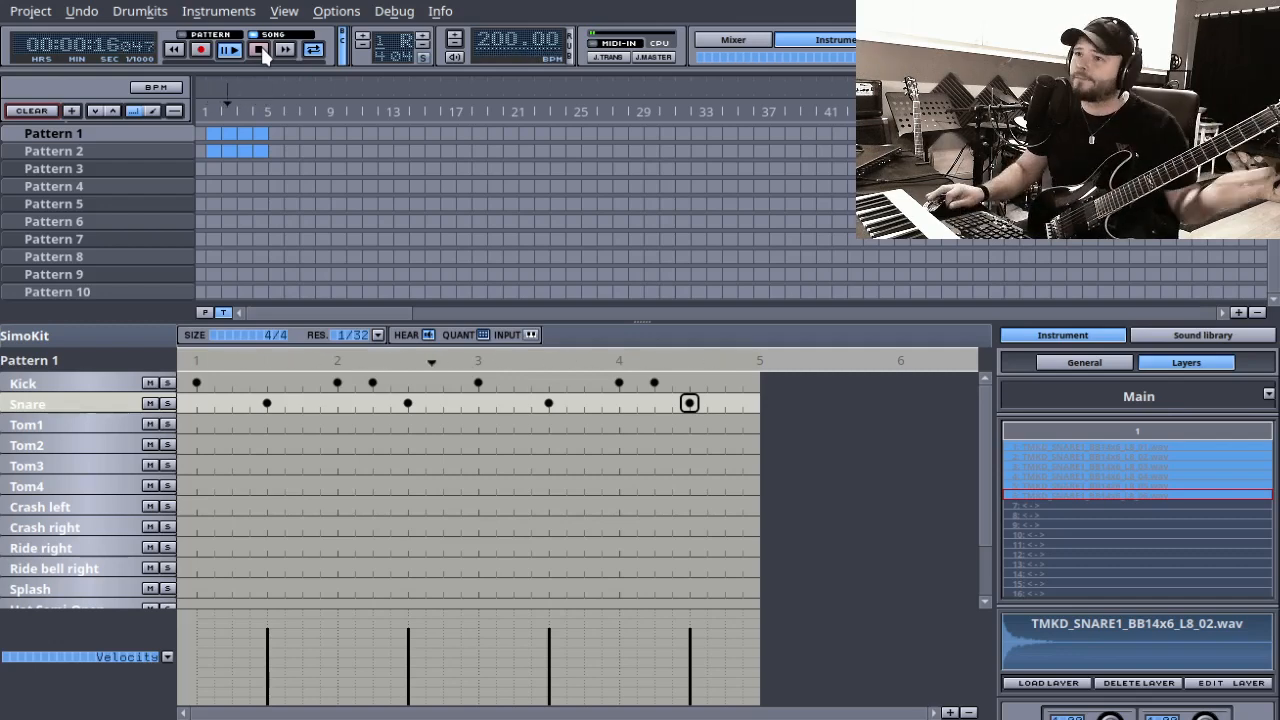